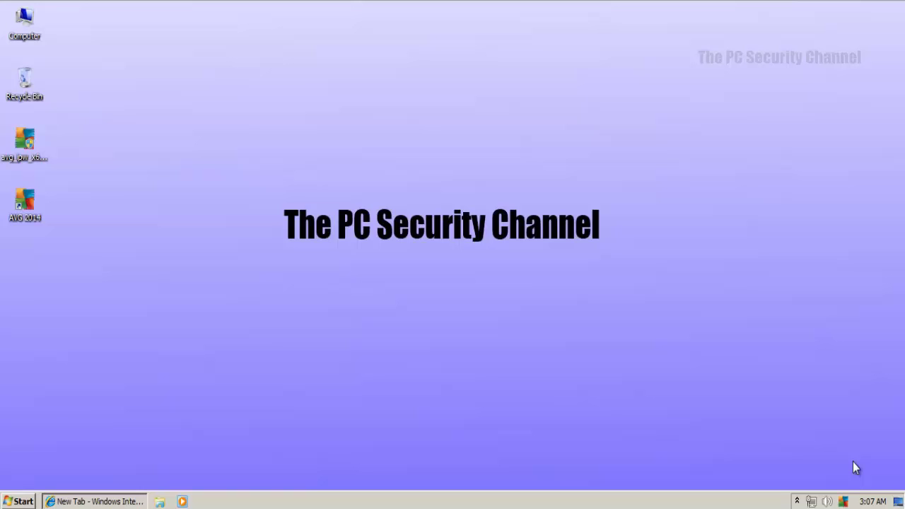
Open AVG Internet Security from its tray icon to view the 'You are protected' status.
{"action": "double_click", "coordinate": [846, 497]}
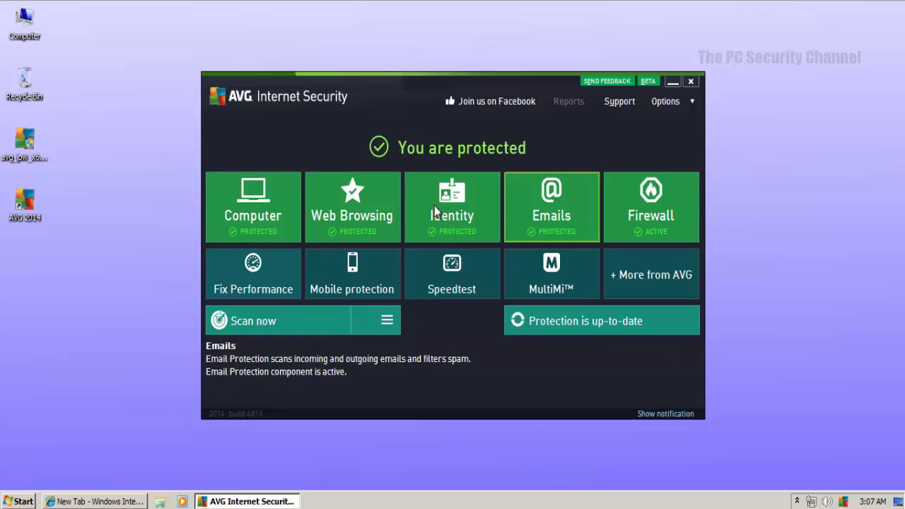
Review the Computer, Web Browsing and Identity protection details, returning to the overview each time.
{"action": "left_click", "coordinate": [256, 197]}
{"action": "left_click", "coordinate": [210, 142]}
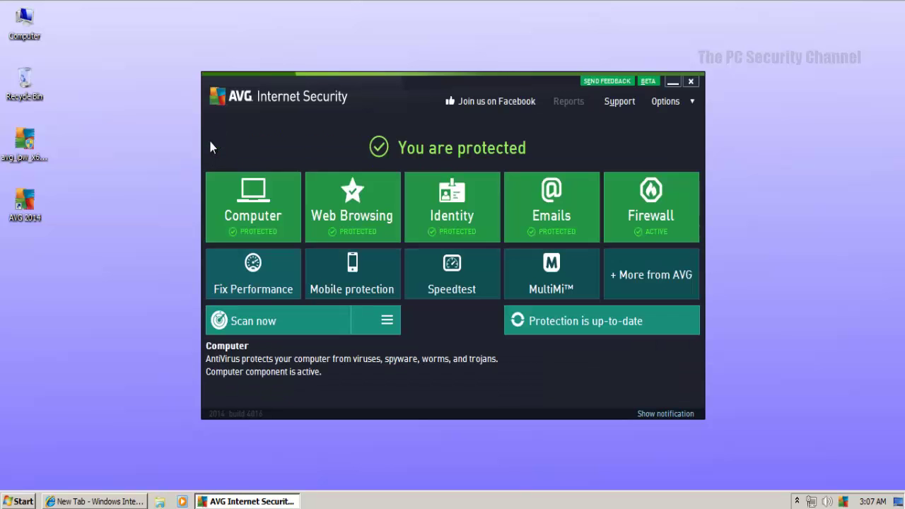
{"action": "left_click", "coordinate": [352, 214]}
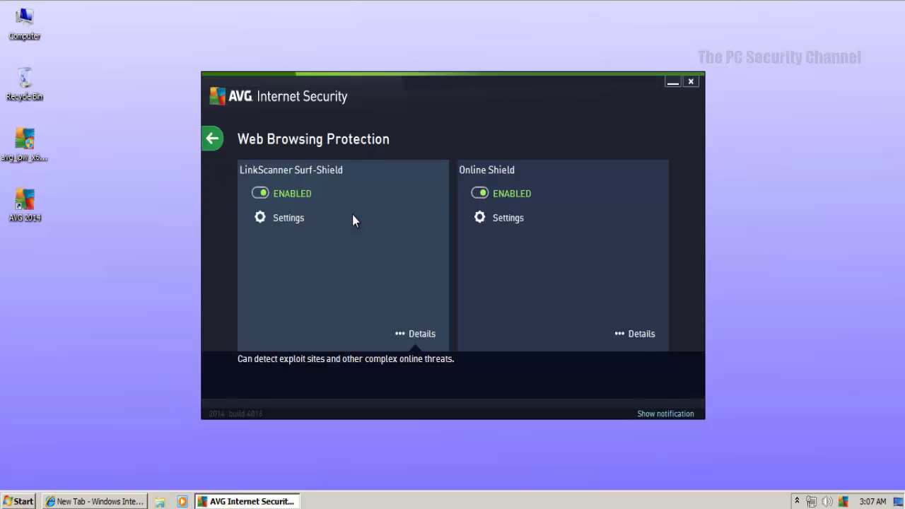
{"action": "left_click", "coordinate": [222, 142]}
{"action": "left_click", "coordinate": [445, 204]}
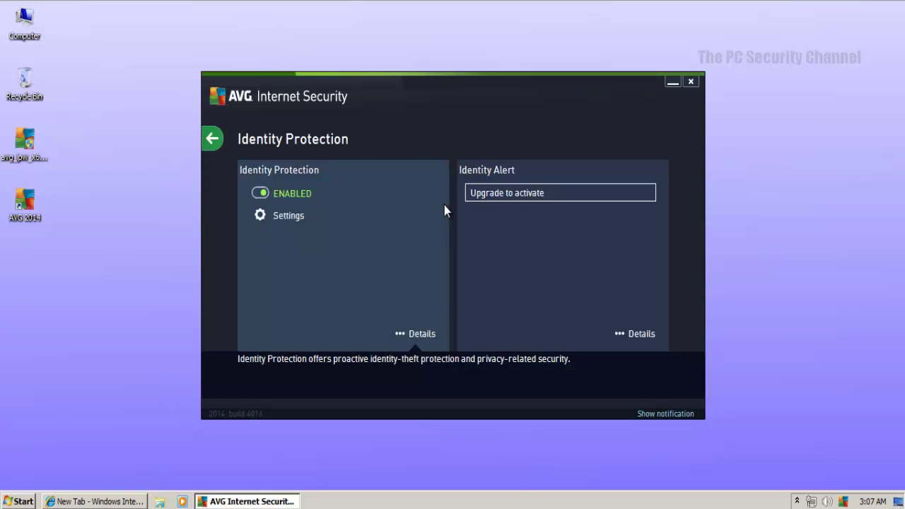
{"action": "left_click", "coordinate": [214, 139]}
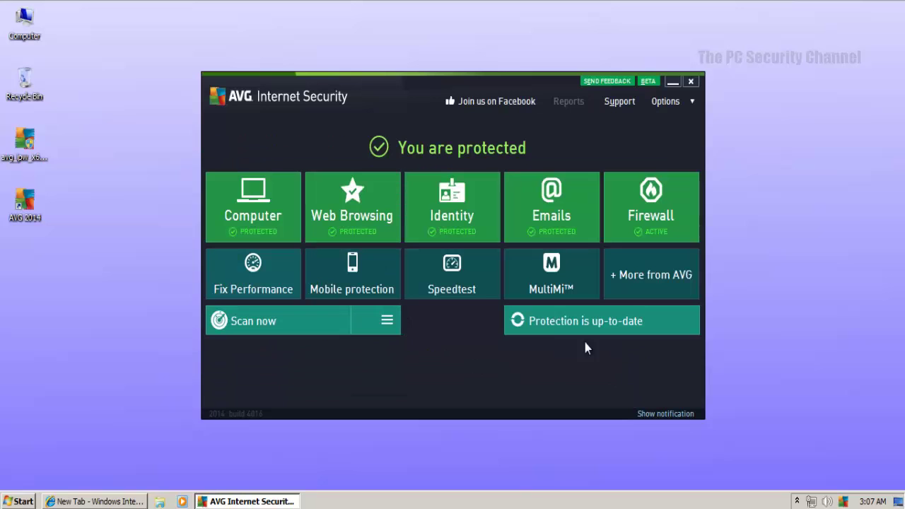
Look over the Identity Protection advanced settings and cancel without saving changes.
{"action": "left_click", "coordinate": [434, 224]}
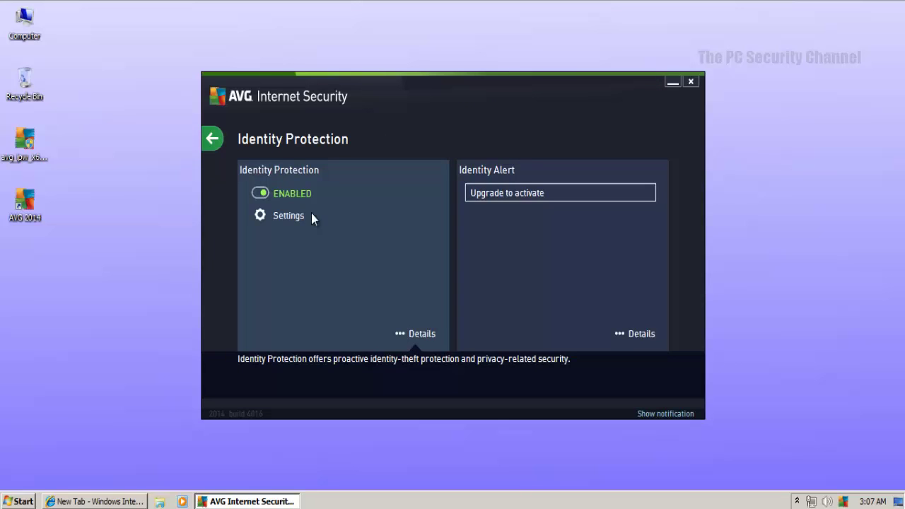
{"action": "left_click", "coordinate": [285, 216]}
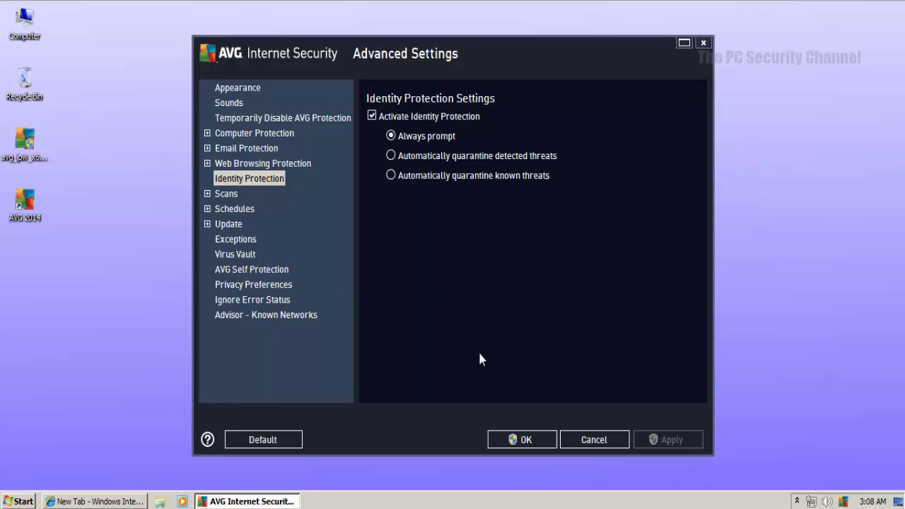
{"action": "left_click", "coordinate": [584, 441]}
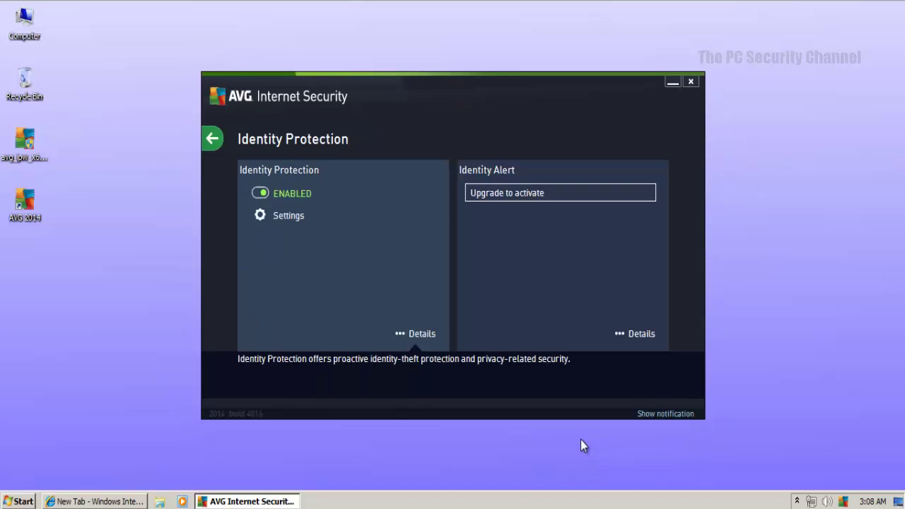
Inspect the Firewall mode choices, trying Block Internet access, then discard and keep Automatic.
{"action": "left_click", "coordinate": [212, 139]}
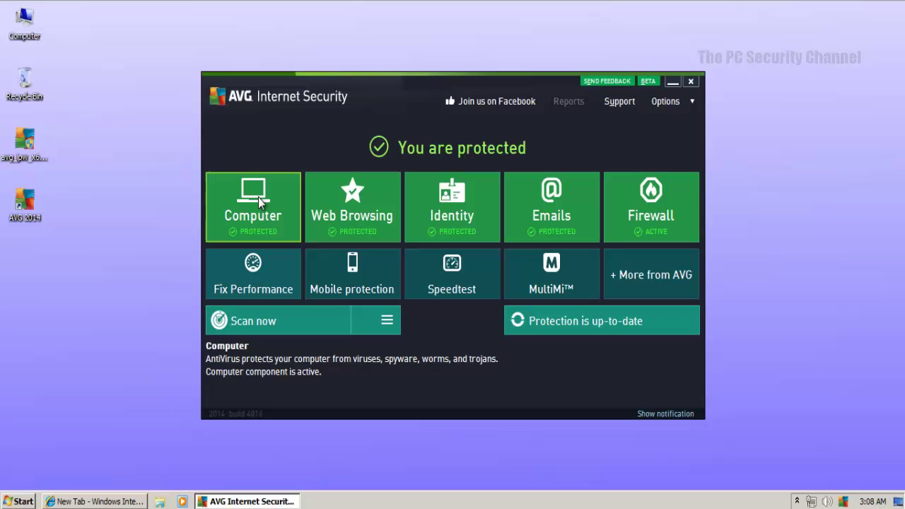
{"action": "left_click", "coordinate": [634, 239]}
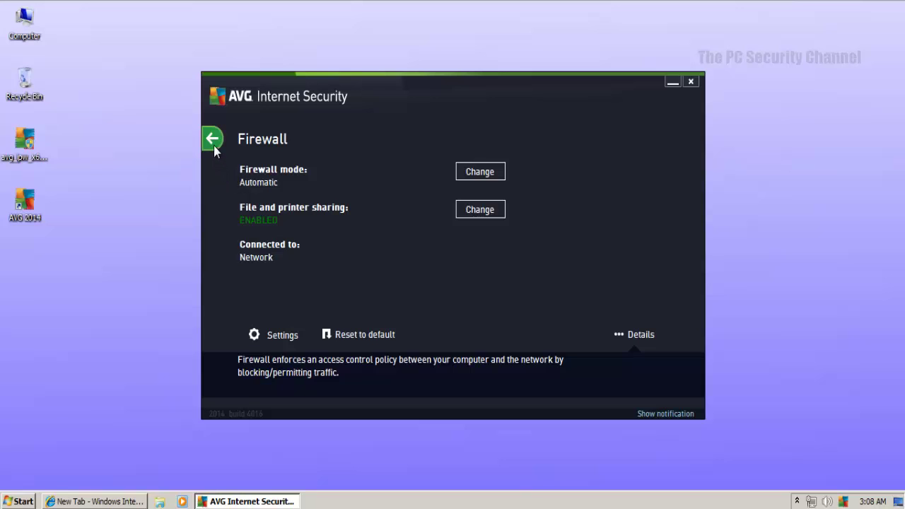
{"action": "left_click", "coordinate": [479, 172]}
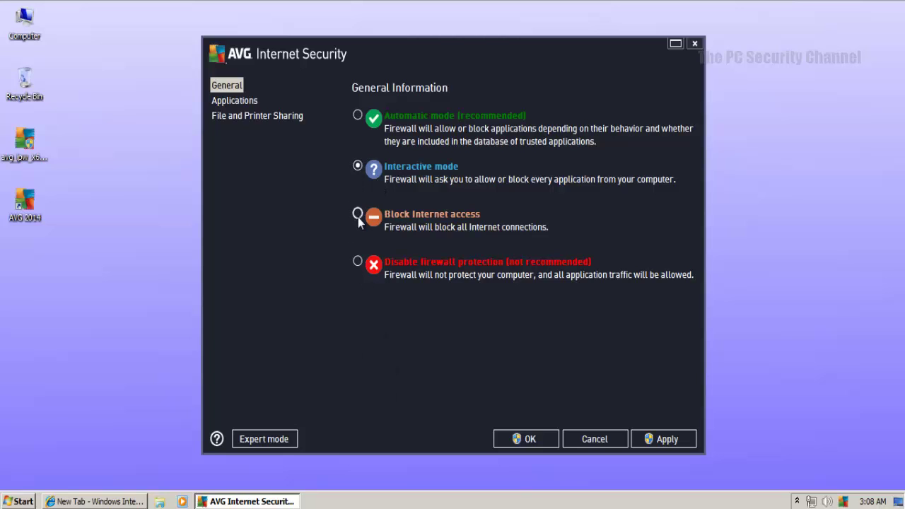
{"action": "left_click", "coordinate": [358, 215]}
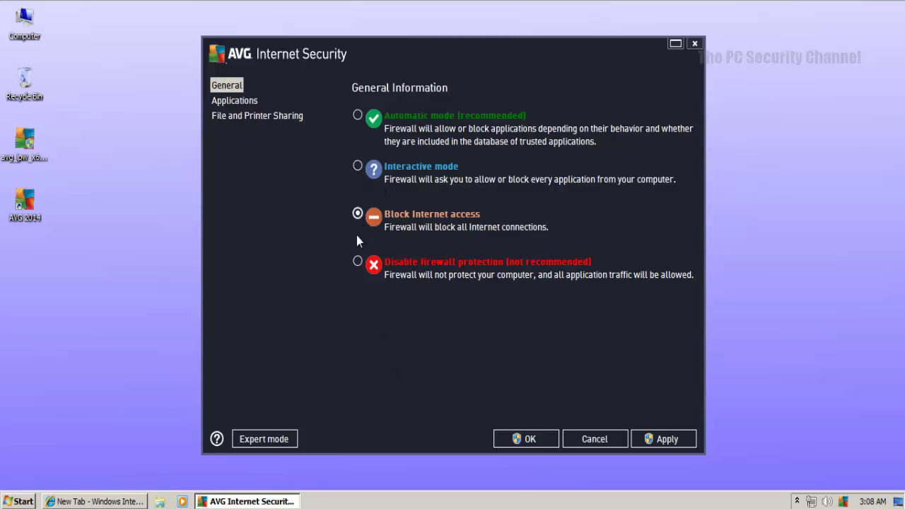
{"action": "left_click", "coordinate": [359, 116]}
{"action": "left_click", "coordinate": [597, 439]}
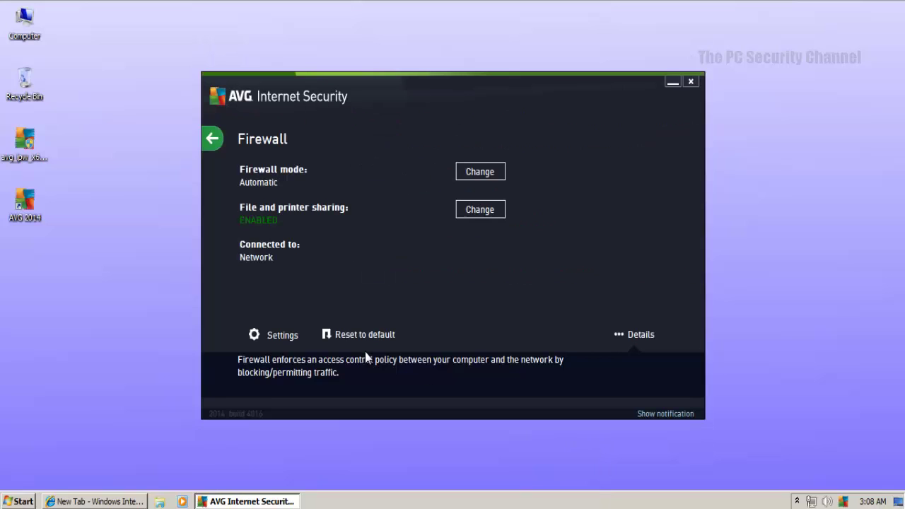
Update AVG's protection from the overview, then close the AVG window.
{"action": "left_click", "coordinate": [212, 142]}
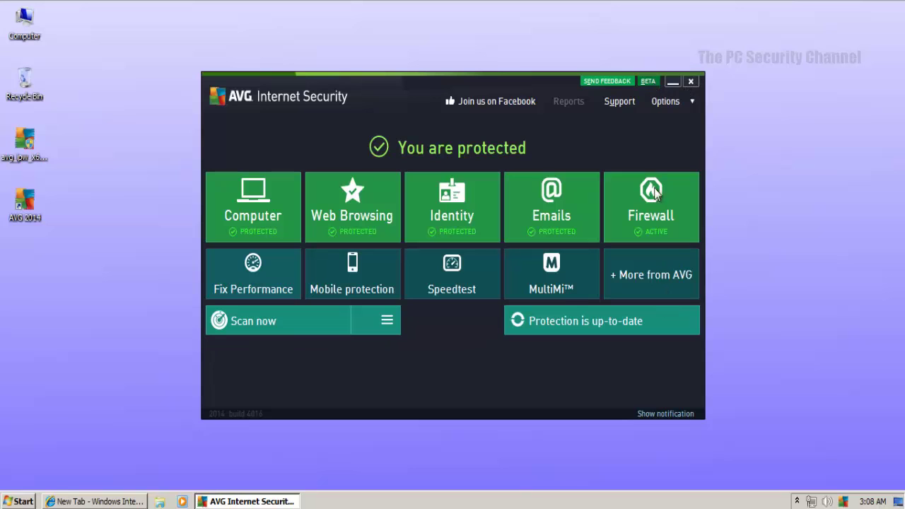
{"action": "left_click", "coordinate": [655, 327]}
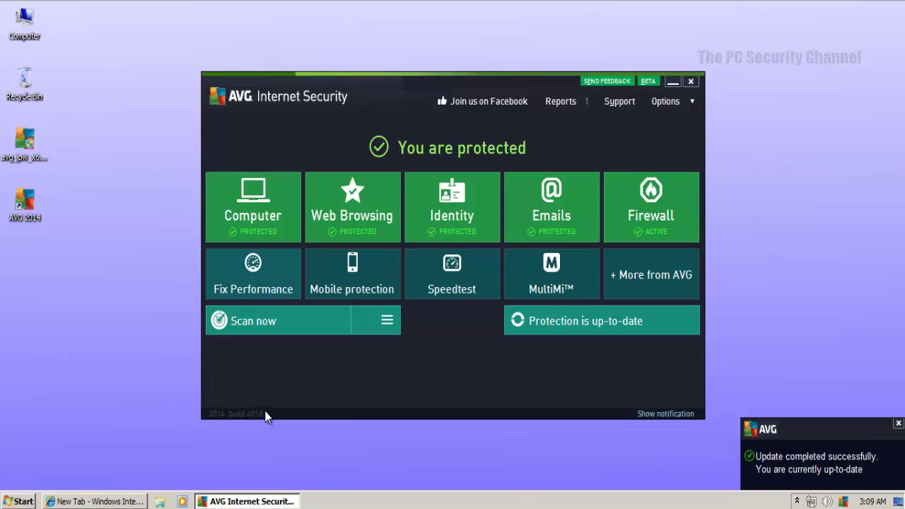
{"action": "left_click", "coordinate": [690, 82]}
Copy the fotobit.pl/tmp/sm.exe link from the Malware links text file.
{"action": "left_click", "coordinate": [897, 424]}
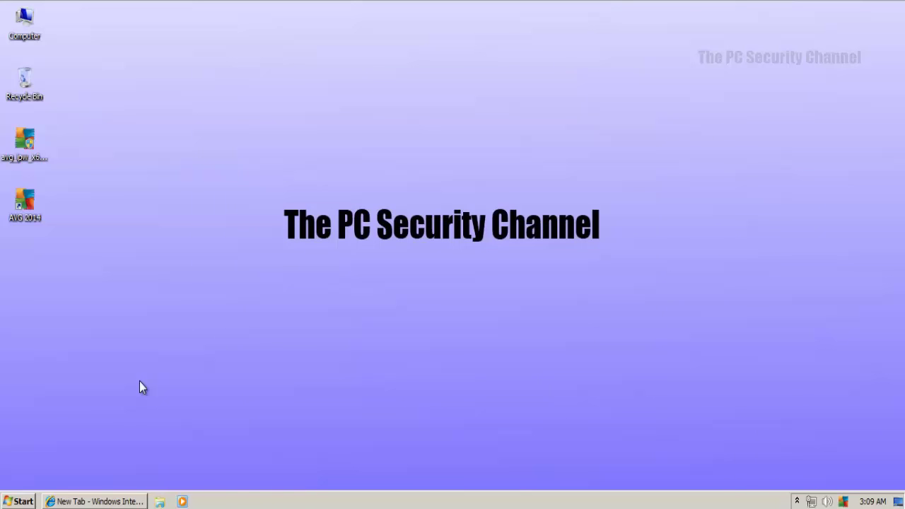
{"action": "left_click", "coordinate": [92, 501]}
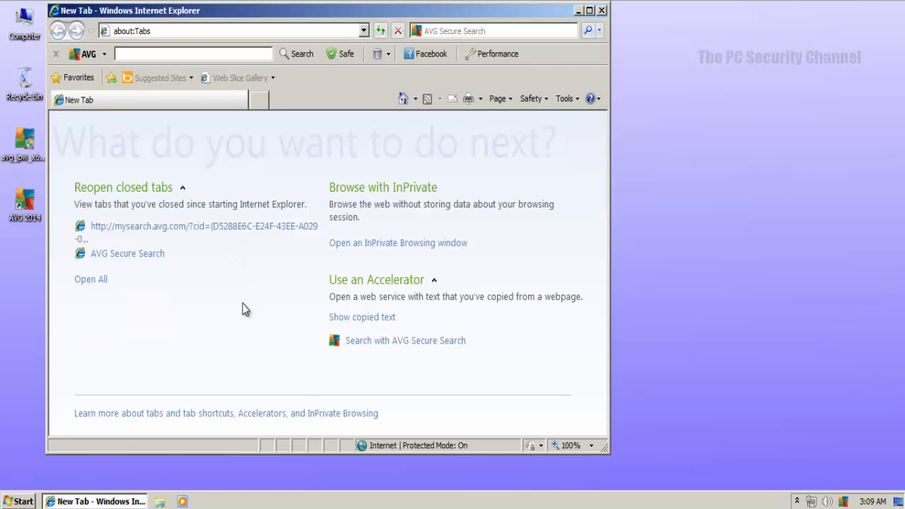
{"action": "key", "text": "alt+Tab"}
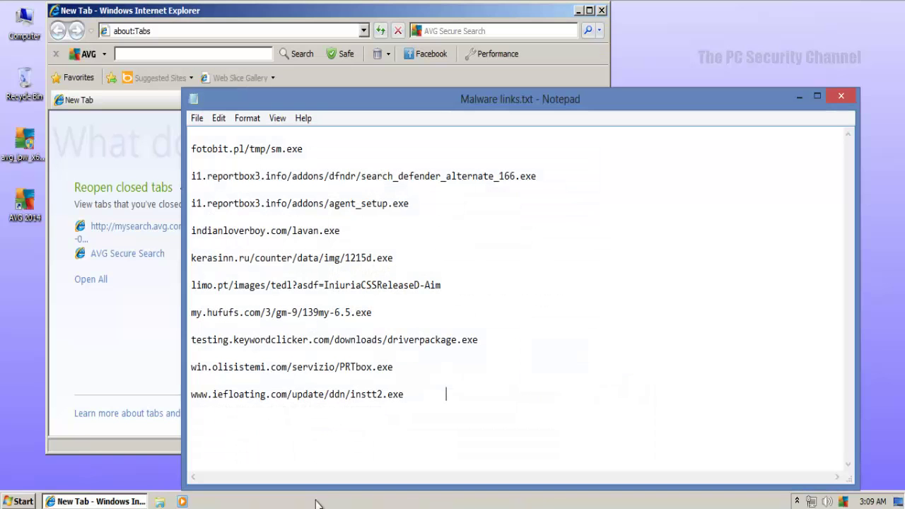
{"action": "left_click_drag", "start_coordinate": [303, 148], "coordinate": [200, 148]}
{"action": "left_click", "coordinate": [323, 145]}
{"action": "left_click_drag", "start_coordinate": [323, 145], "coordinate": [195, 161]}
{"action": "key", "text": "ctrl+c"}
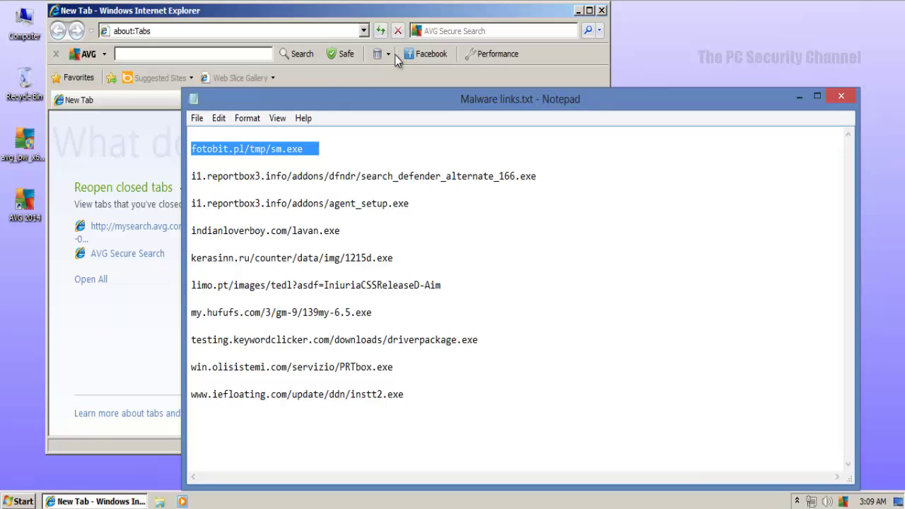
{"action": "key", "text": "alt+F4"}
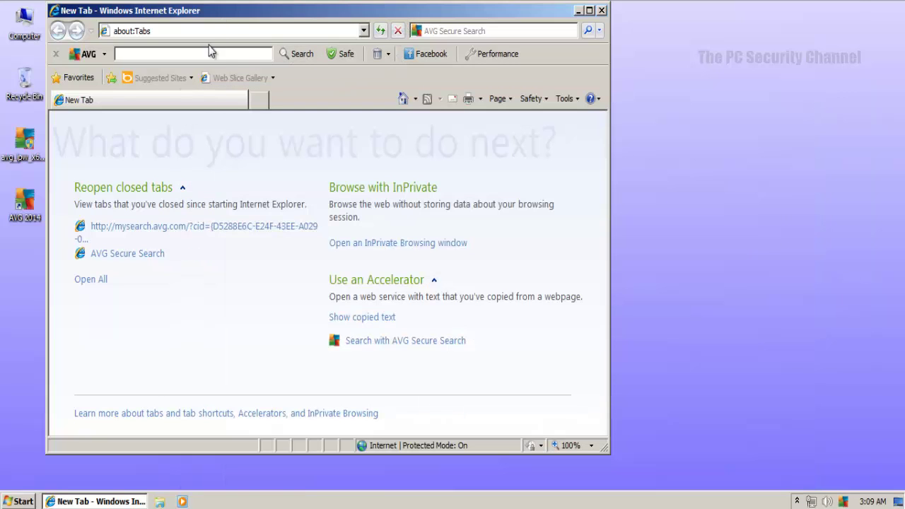
Load fotobit.pl/tmp/sm.exe in Internet Explorer so AVG catches the Trojan.
{"action": "left_click_drag", "start_coordinate": [274, 22], "coordinate": [385, 34]}
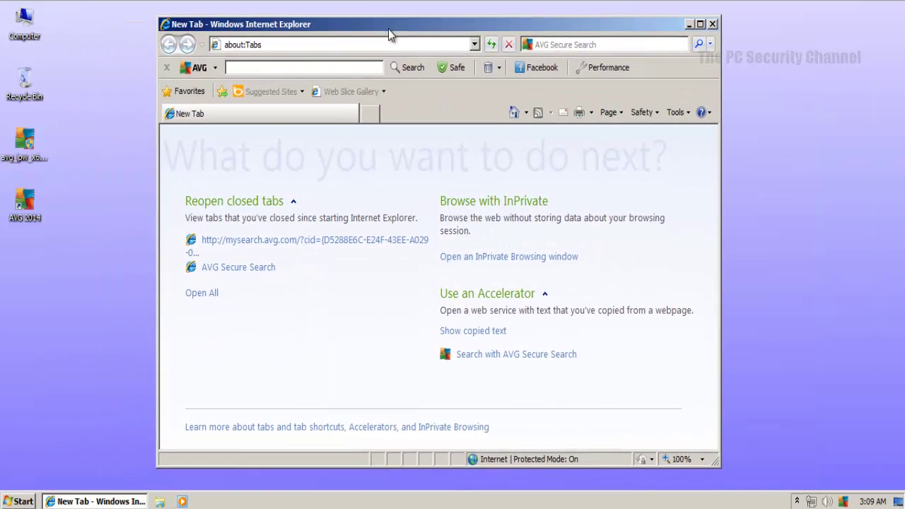
{"action": "left_click", "coordinate": [345, 45]}
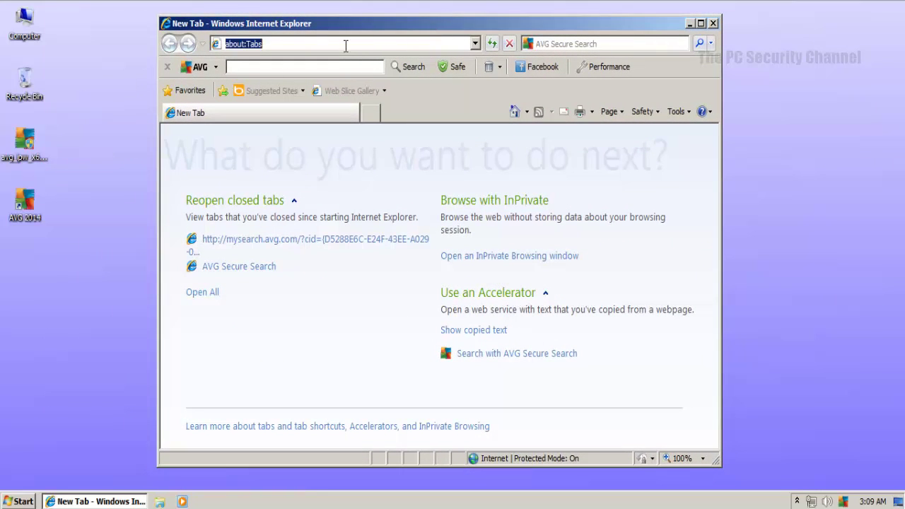
{"action": "key", "text": "ctrl+v"}
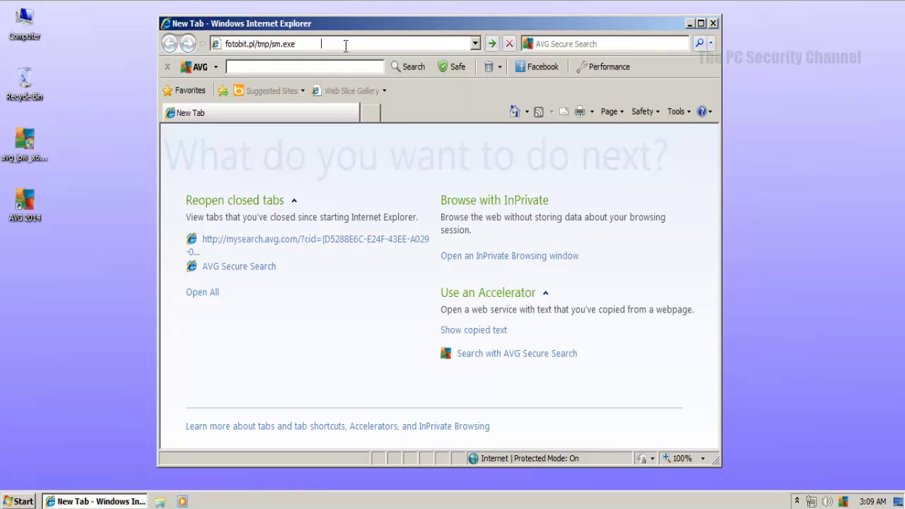
{"action": "key", "text": "Return"}
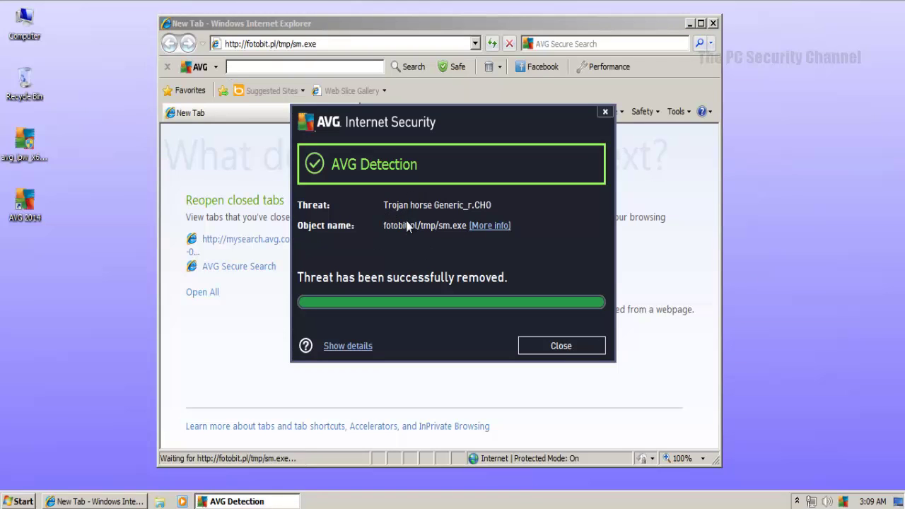
Dismiss the AVG threat alert and copy the second malware link from the text file.
{"action": "left_click", "coordinate": [563, 345]}
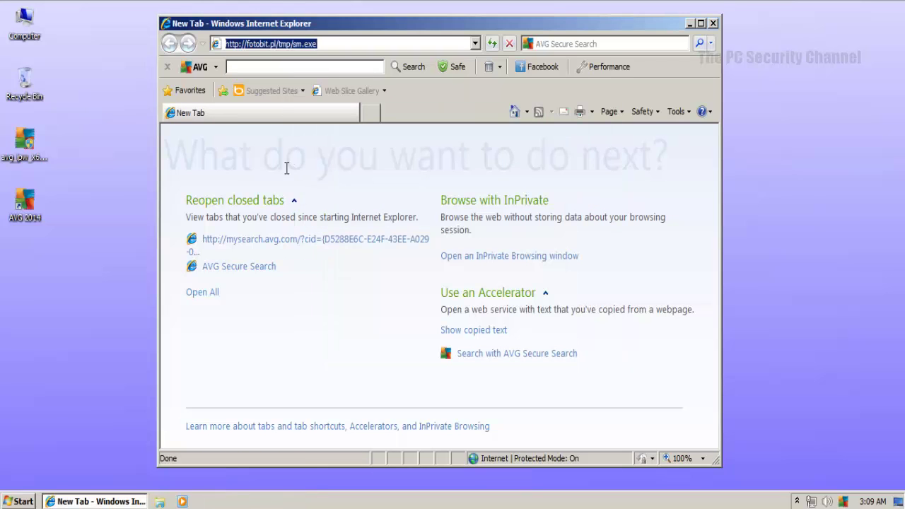
{"action": "key", "text": "alt+Tab"}
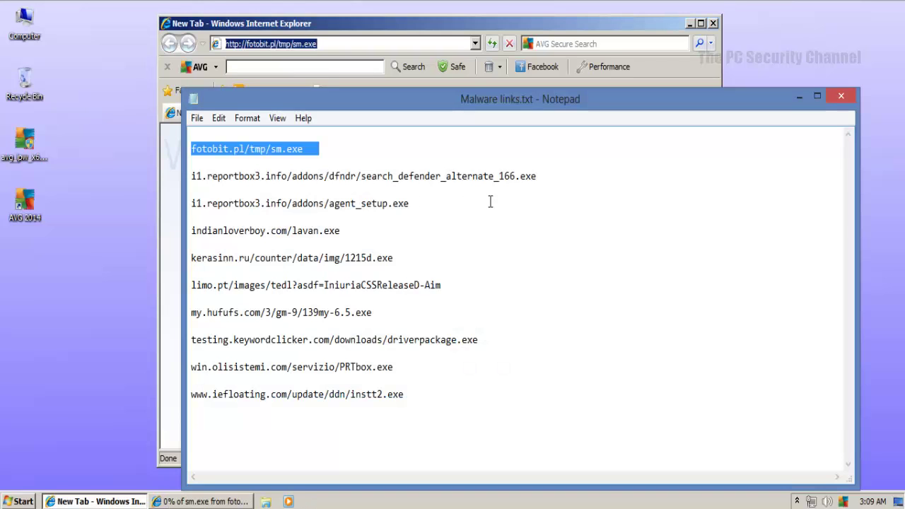
{"action": "left_click", "coordinate": [561, 171]}
{"action": "key", "text": "shift+Home"}
{"action": "key", "text": "ctrl+c"}
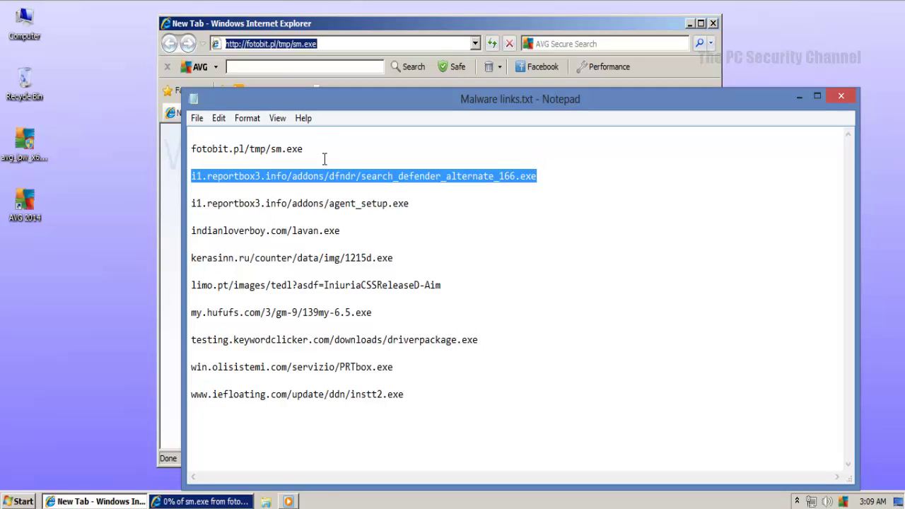
Try running the downloaded sm.exe and dismiss the 'not a valid Win32 application' error.
{"action": "key", "text": "alt+Tab"}
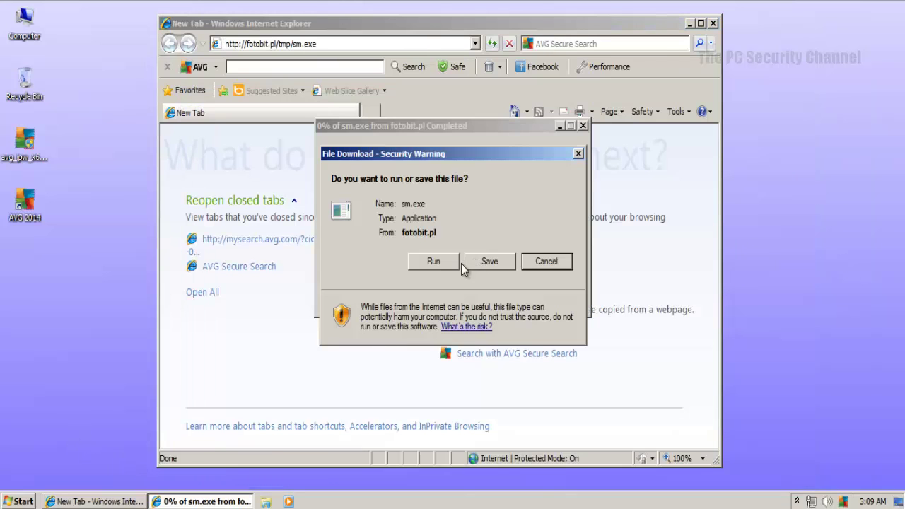
{"action": "left_click", "coordinate": [435, 262]}
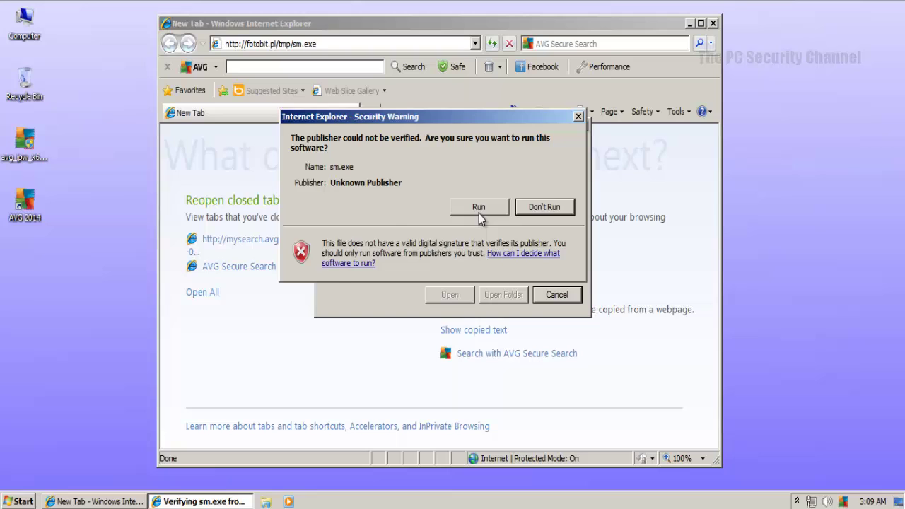
{"action": "left_click", "coordinate": [478, 214]}
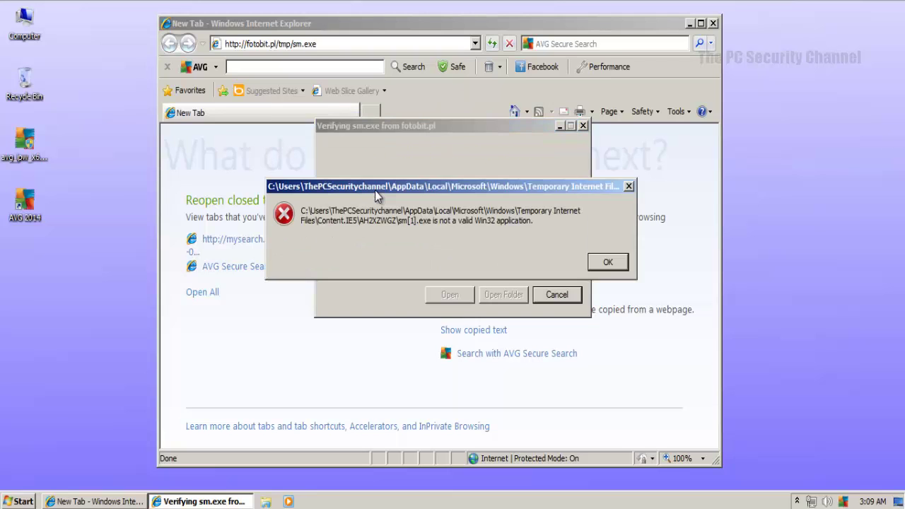
{"action": "left_click", "coordinate": [607, 262]}
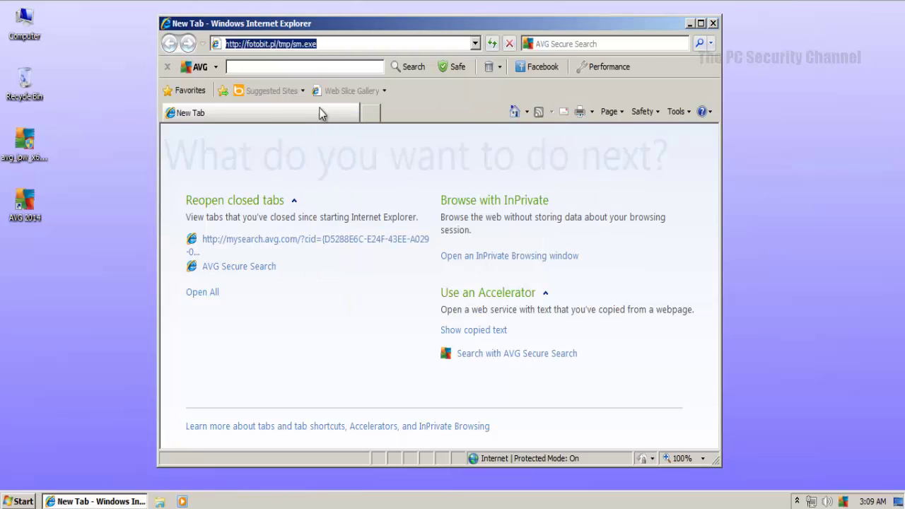
Load the search_defender_alternate_166.exe link and run its download.
{"action": "key", "text": "ctrl+v"}
{"action": "key", "text": "Return"}
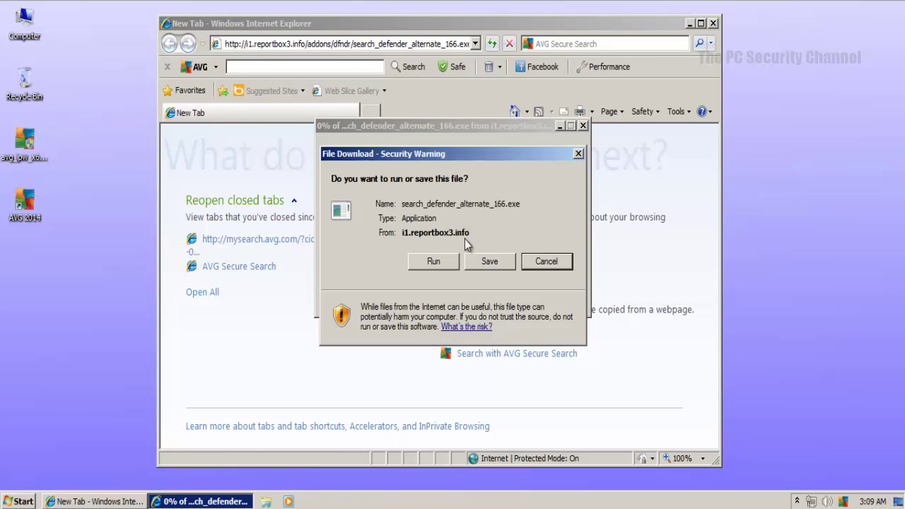
{"action": "left_click", "coordinate": [431, 261]}
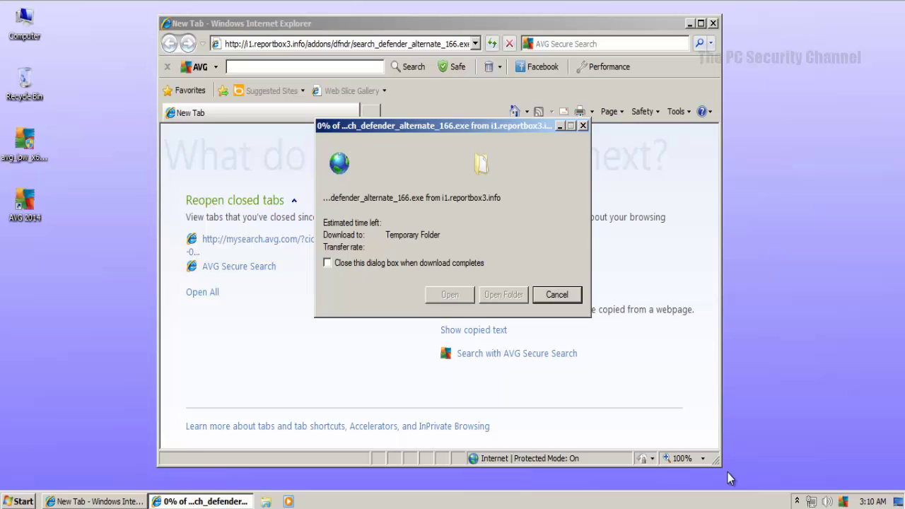
Watch the search_defender_alternate_166.exe download progress, then bring the browser back to the front.
{"action": "left_click", "coordinate": [689, 22]}
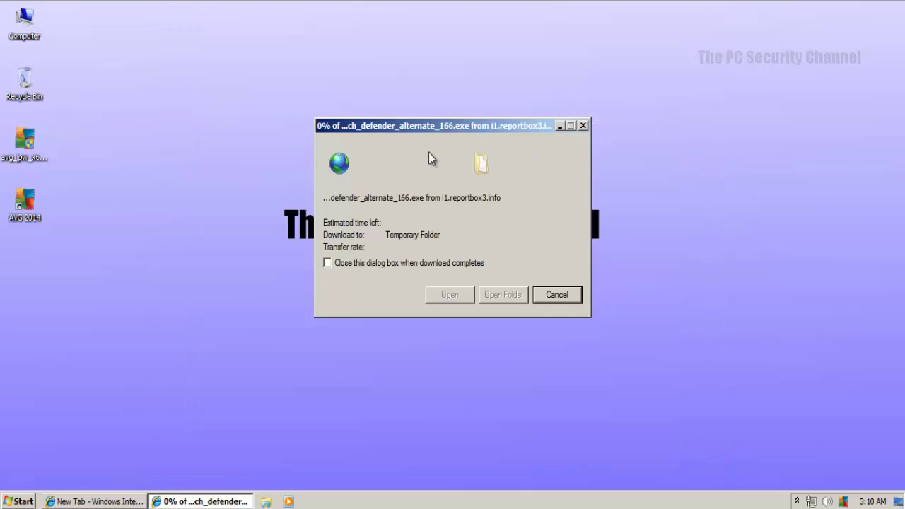
{"action": "left_click", "coordinate": [559, 126]}
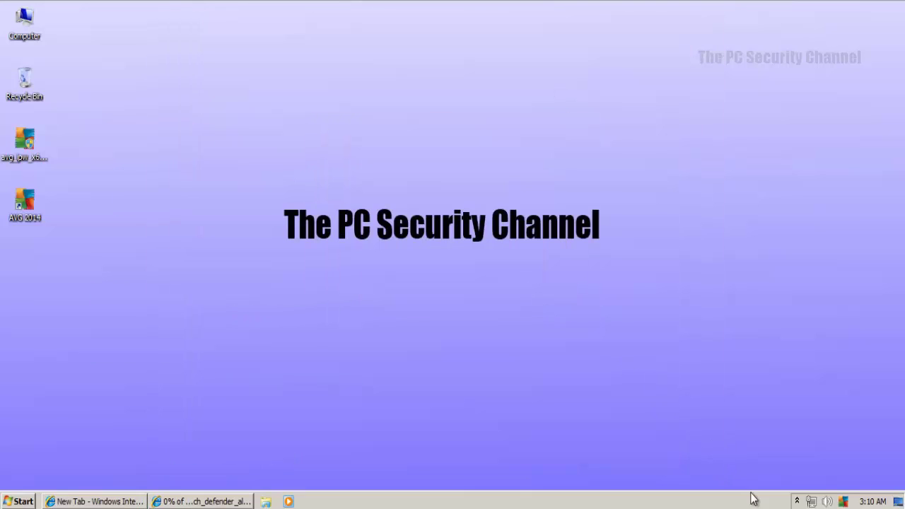
{"action": "left_click", "coordinate": [797, 501]}
{"action": "left_click", "coordinate": [796, 501]}
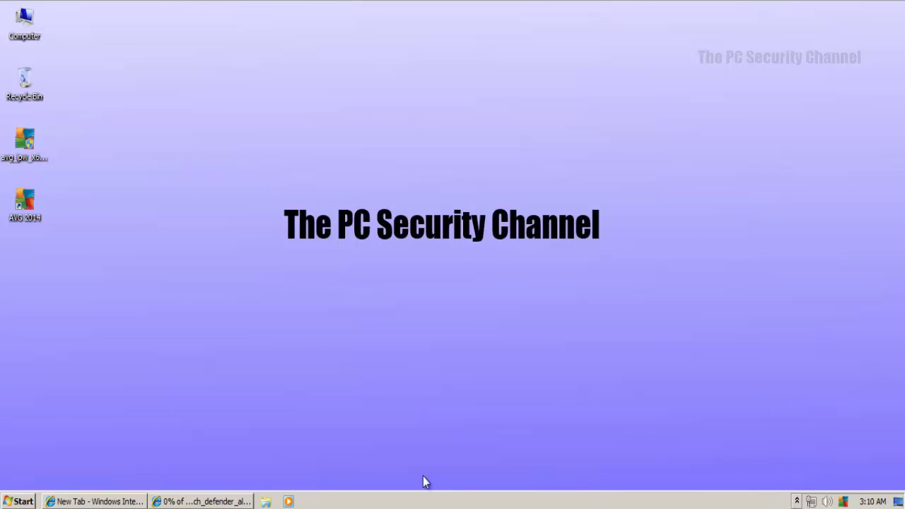
{"action": "left_click", "coordinate": [184, 502]}
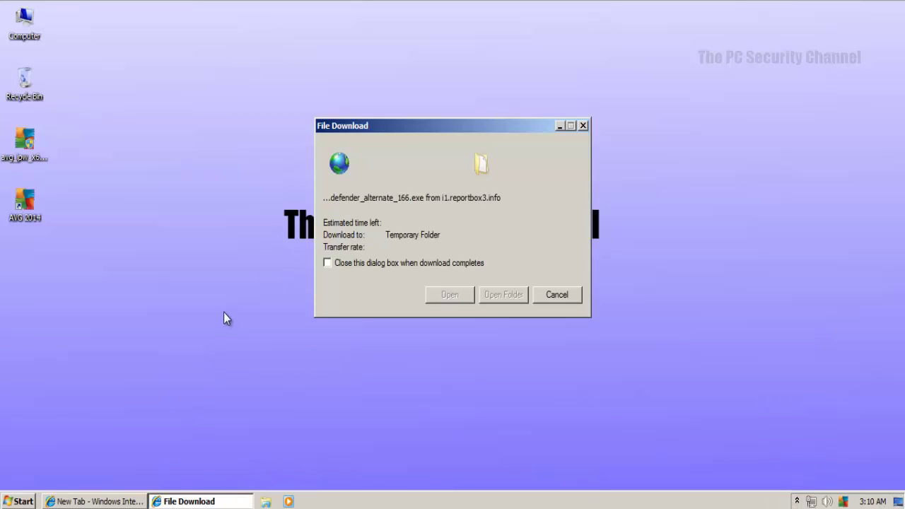
{"action": "left_click", "coordinate": [100, 500]}
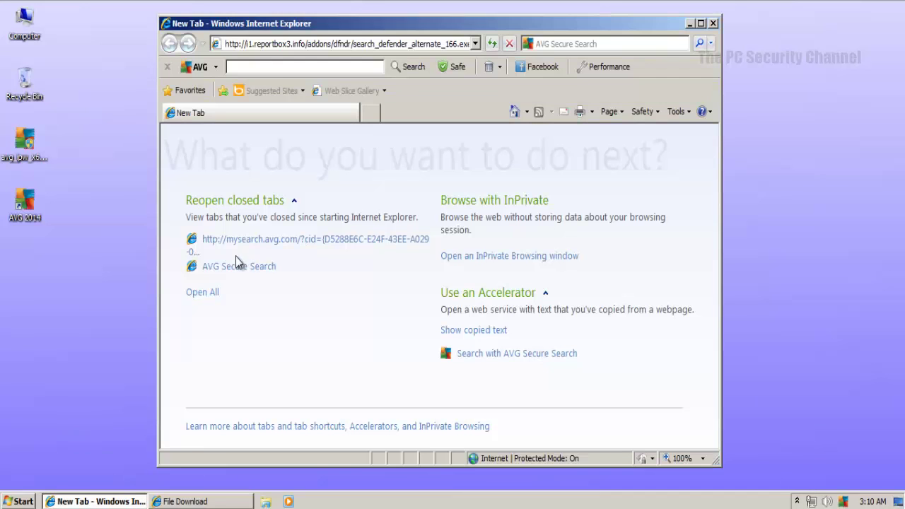
Have AVG remove Adware Generic5.AAFF from search_defender_alternate_166.exe and close the notice.
{"action": "left_click", "coordinate": [200, 501]}
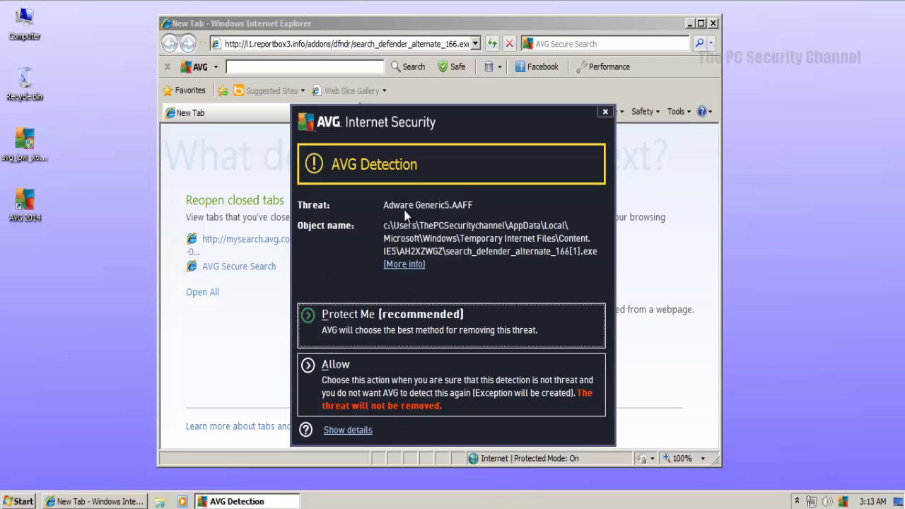
{"action": "left_click", "coordinate": [456, 339]}
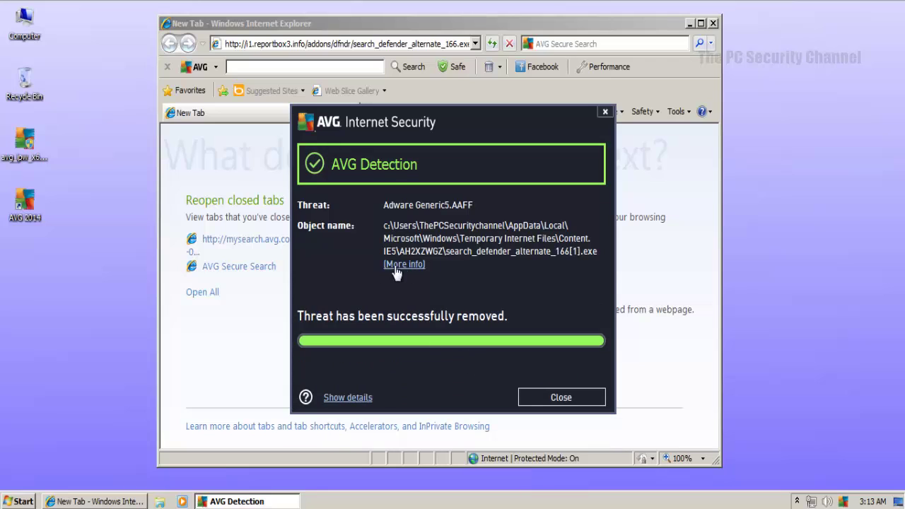
{"action": "left_click", "coordinate": [550, 398]}
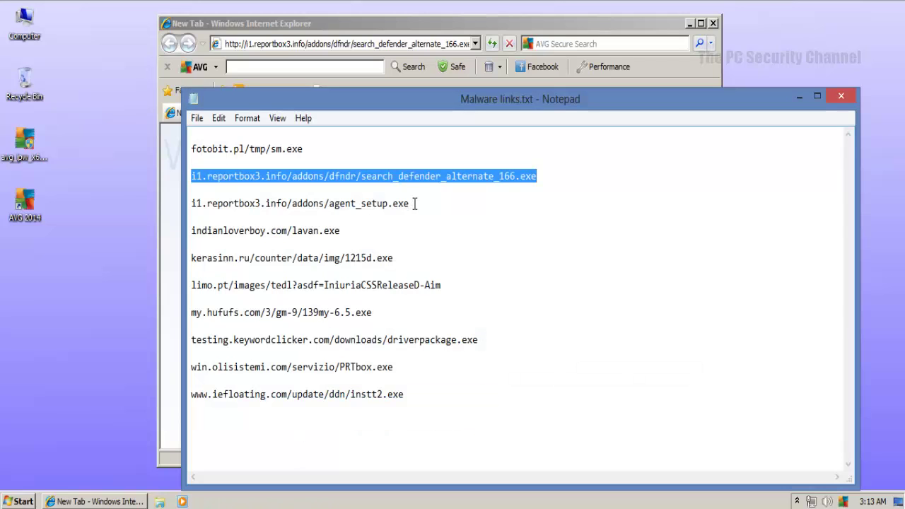
Load the i1.reportbox3.info agent_setup.exe link, run it, and allow it through UAC.
{"action": "left_click_drag", "start_coordinate": [414, 203], "coordinate": [414, 194]}
{"action": "key", "text": "ctrl+c"}
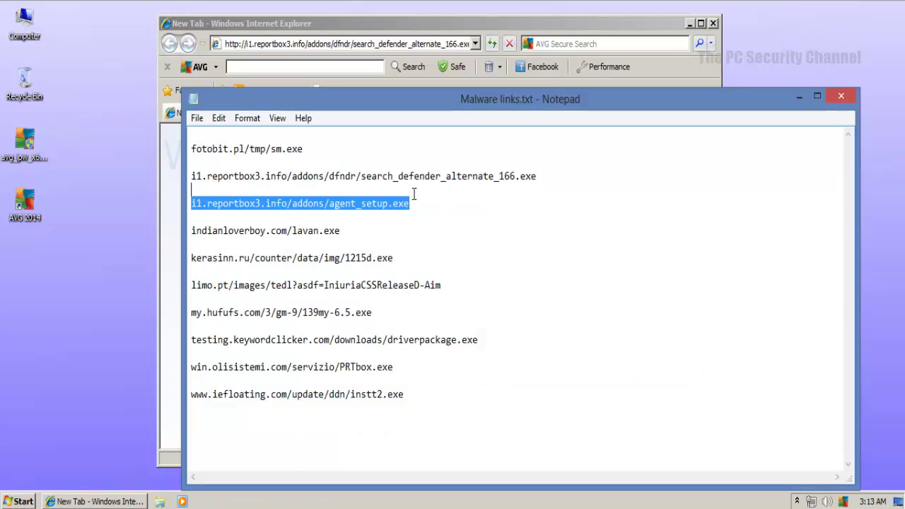
{"action": "left_click", "coordinate": [344, 43]}
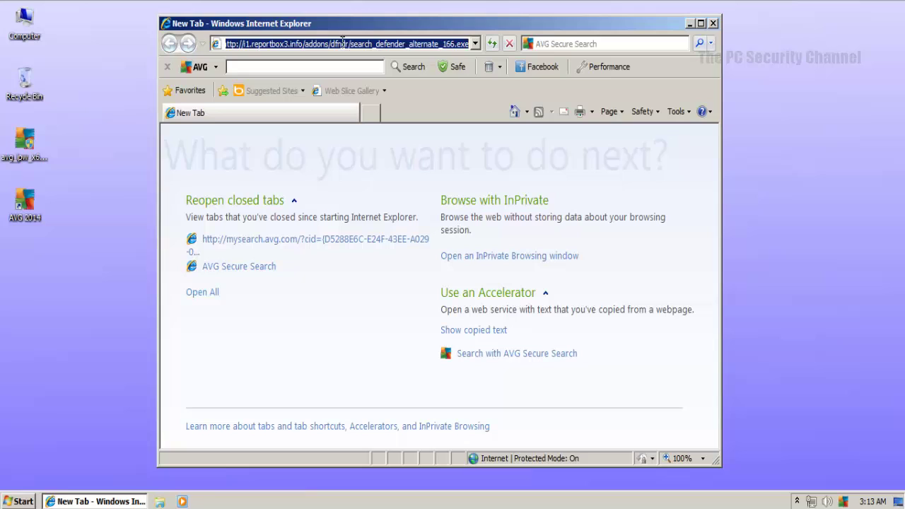
{"action": "key", "text": "ctrl+v"}
{"action": "key", "text": "Return"}
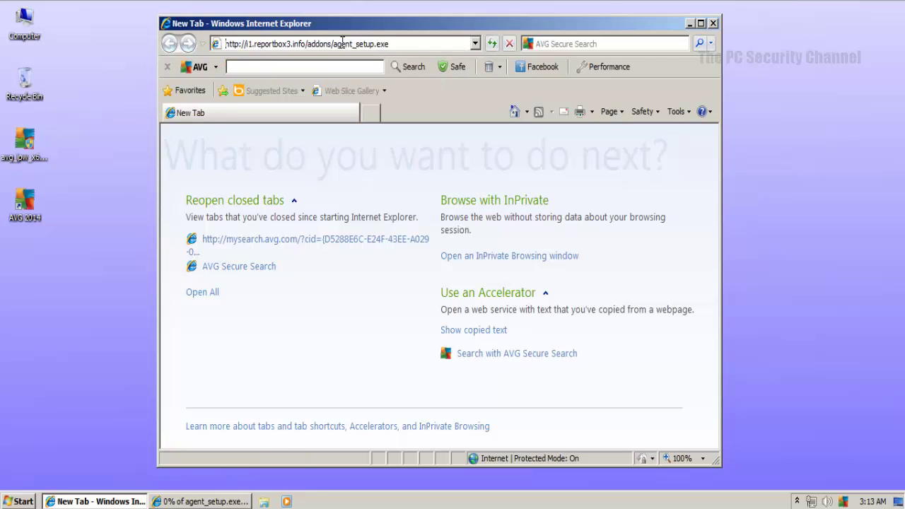
{"action": "left_click", "coordinate": [219, 502]}
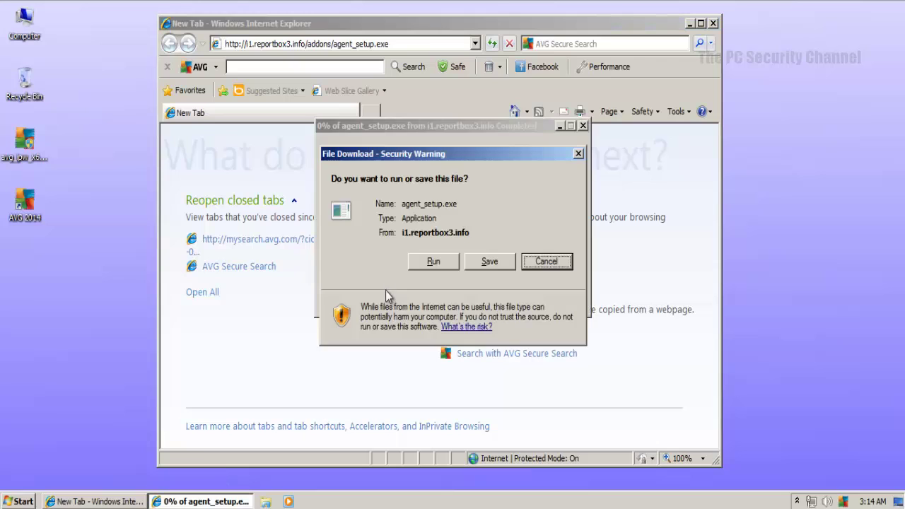
{"action": "left_click", "coordinate": [431, 261]}
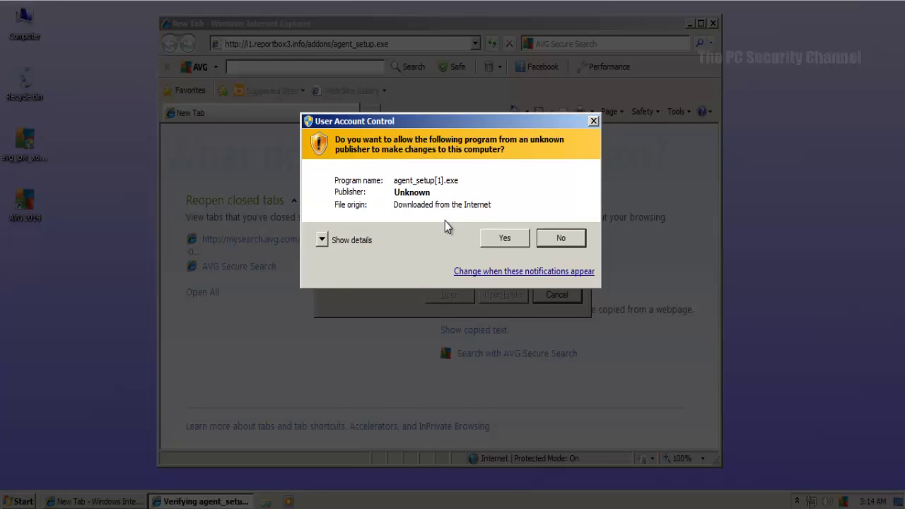
{"action": "left_click", "coordinate": [494, 237]}
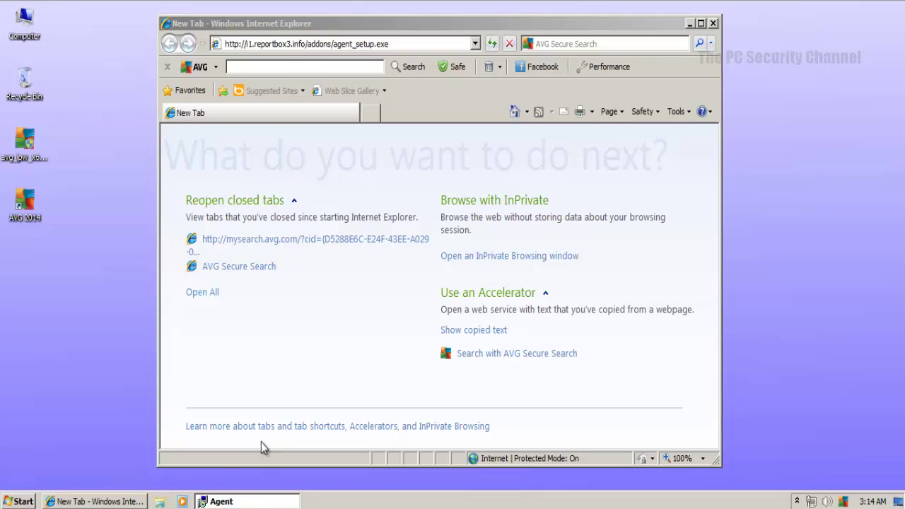
Select the indianloverboy.com/lavan.exe link in the Malware links list.
{"action": "mouse_move", "coordinate": [248, 502]}
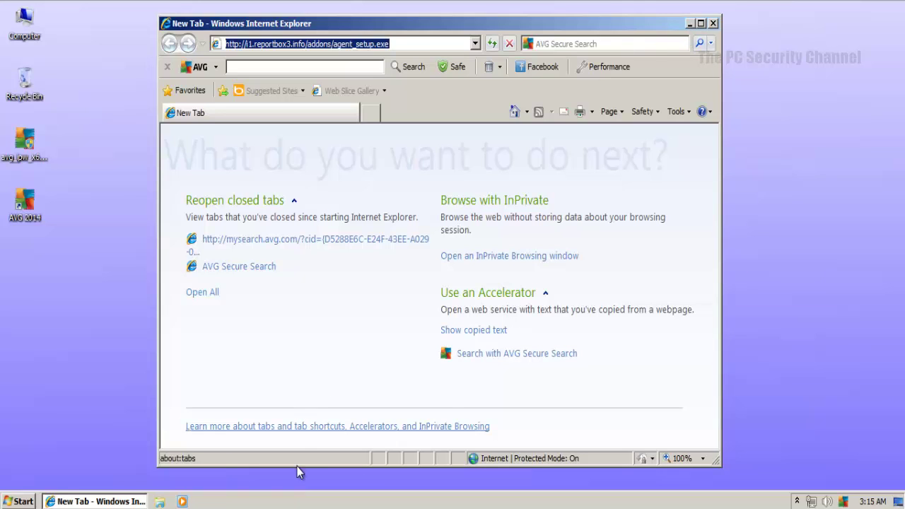
{"action": "key", "text": "alt+Tab"}
{"action": "left_click_drag", "start_coordinate": [351, 223], "coordinate": [342, 211]}
{"action": "key", "text": "ctrl+c"}
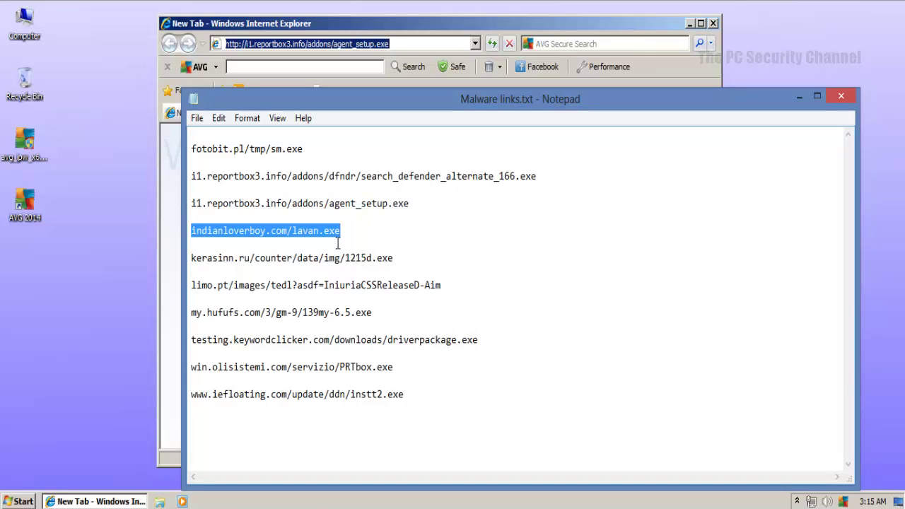
Load the indianloverboy.com/lavan.exe link in Internet Explorer and run the download.
{"action": "left_click", "coordinate": [399, 31]}
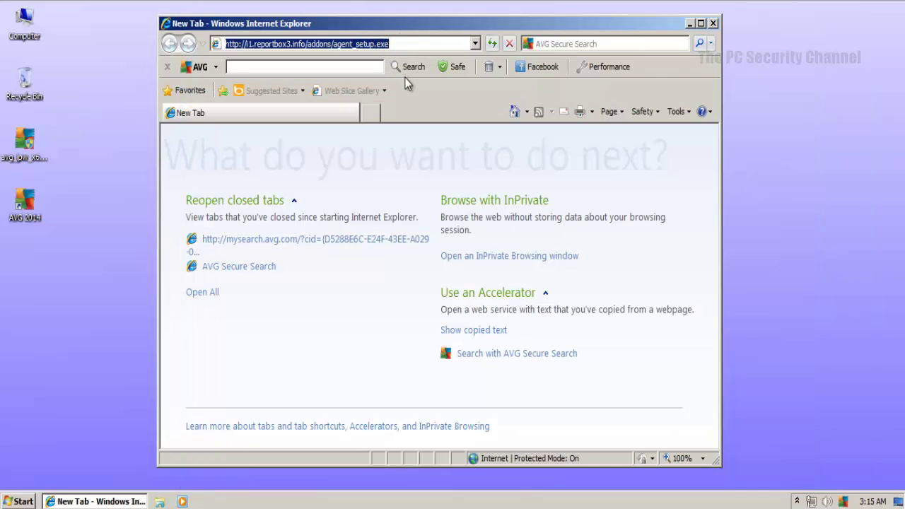
{"action": "key", "text": "ctrl+v"}
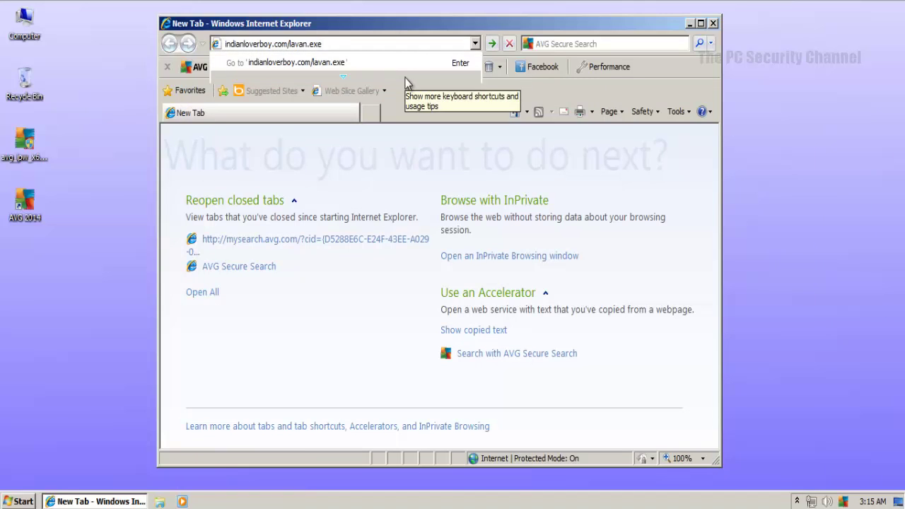
{"action": "key", "text": "Return"}
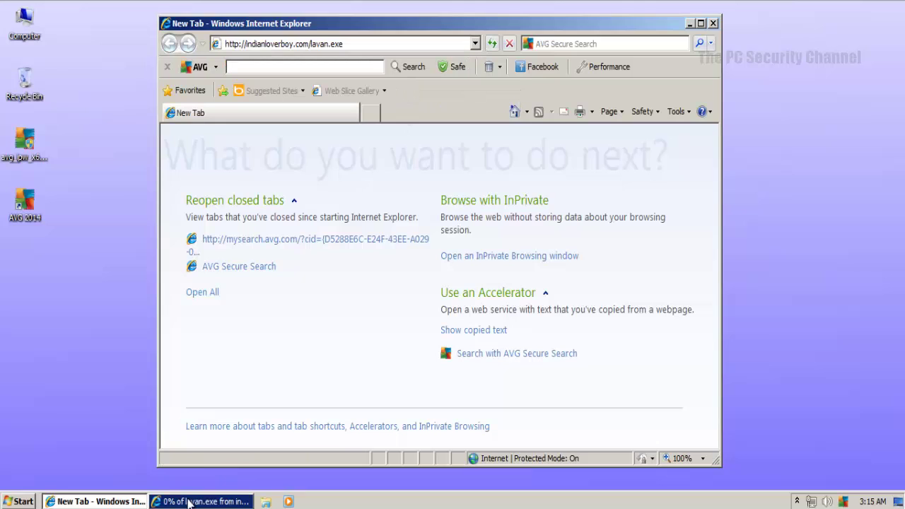
{"action": "left_click", "coordinate": [189, 503]}
{"action": "left_click", "coordinate": [432, 261]}
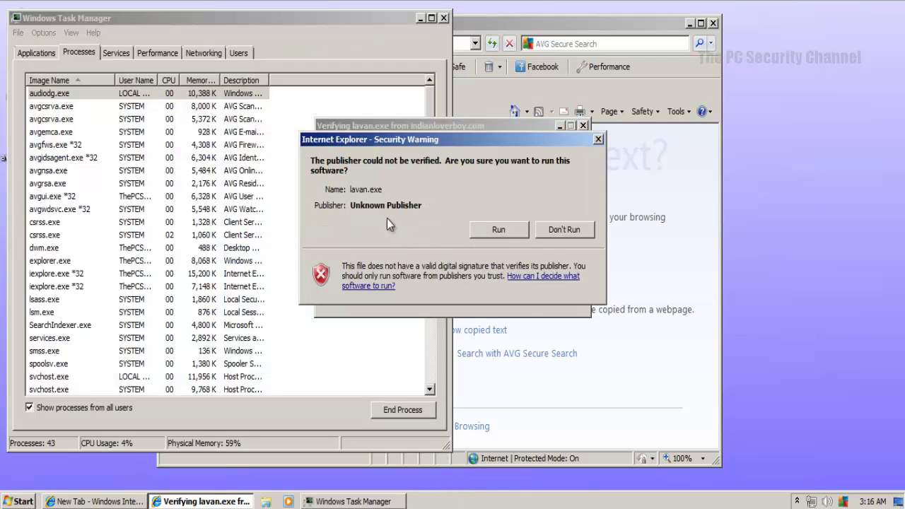
Scroll through the running processes in Task Manager, then close it.
{"action": "left_click", "coordinate": [121, 146]}
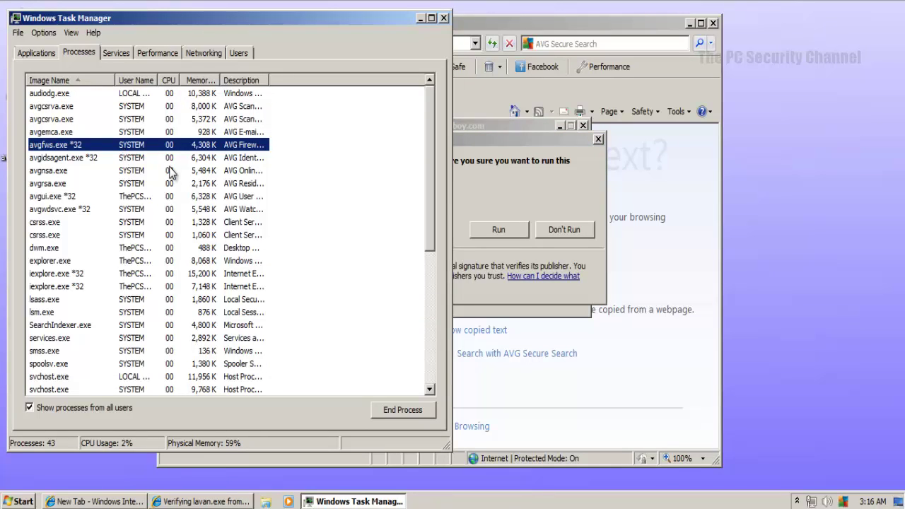
{"action": "scroll", "coordinate": [170, 169], "scroll_direction": "down", "scroll_amount": 6}
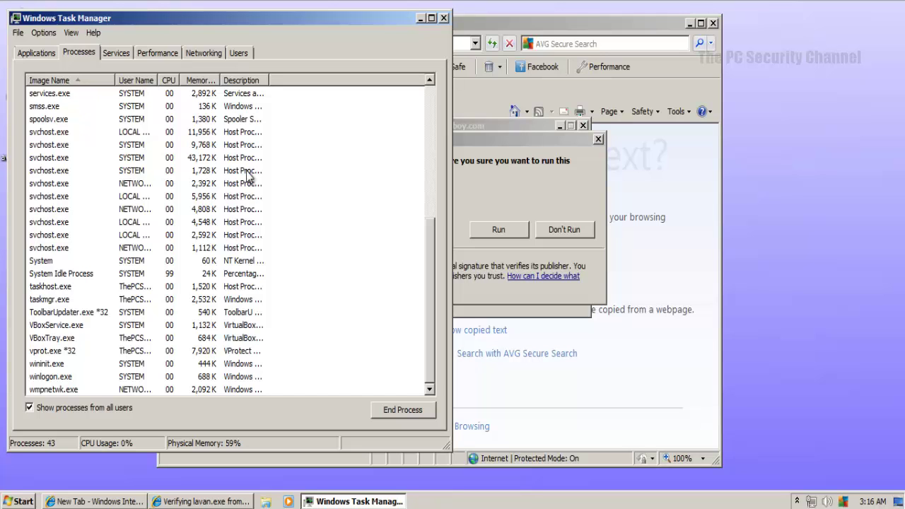
{"action": "scroll", "coordinate": [248, 177], "scroll_direction": "up", "scroll_amount": 6}
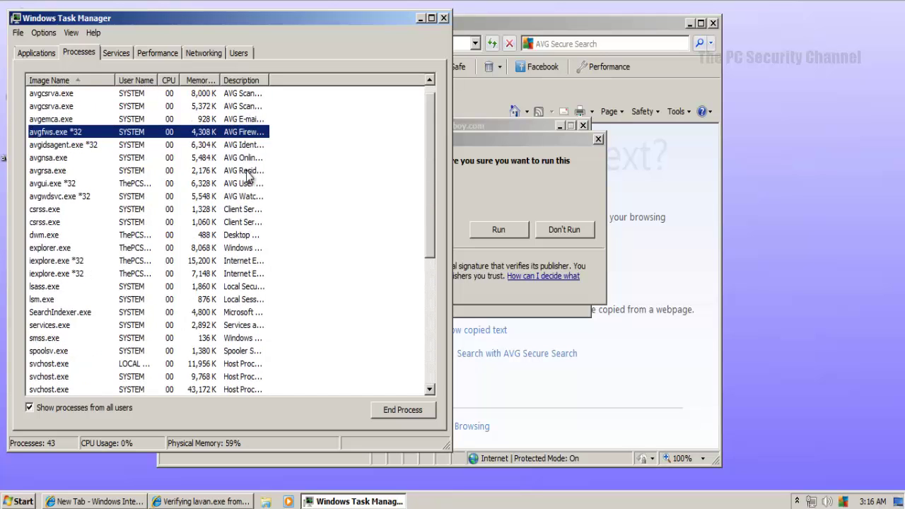
{"action": "left_click", "coordinate": [443, 17]}
Run the unverified lavan.exe, then load the kerasinn.ru link in Internet Explorer.
{"action": "left_click", "coordinate": [498, 231]}
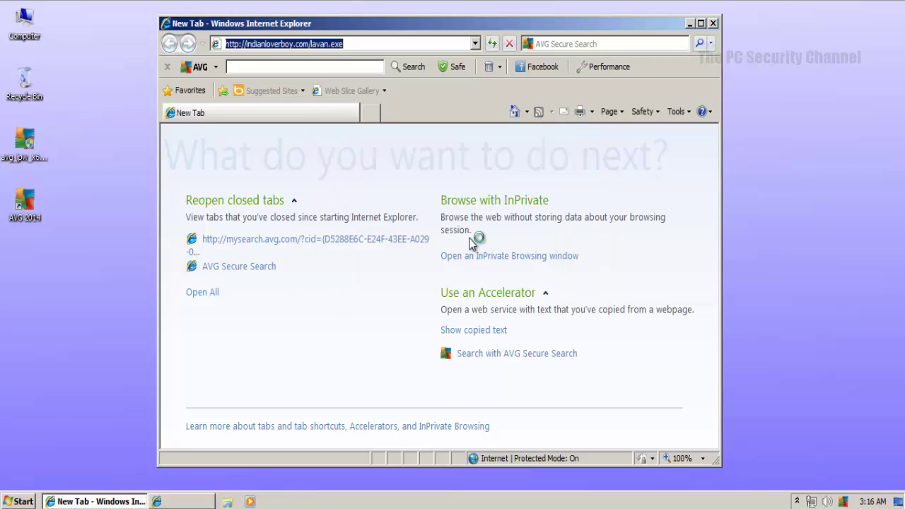
{"action": "left_click", "coordinate": [525, 302]}
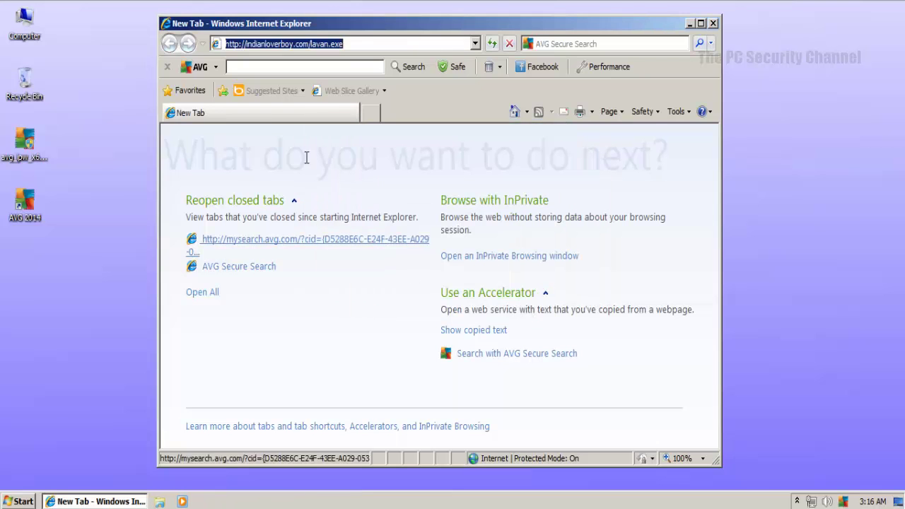
{"action": "key", "text": "alt+Tab"}
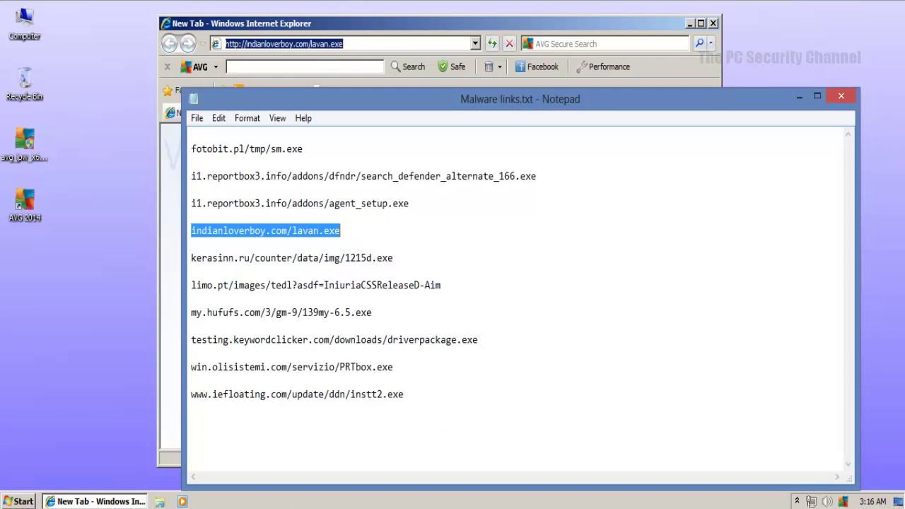
{"action": "left_click_drag", "start_coordinate": [398, 257], "coordinate": [393, 242]}
{"action": "key", "text": "ctrl+c"}
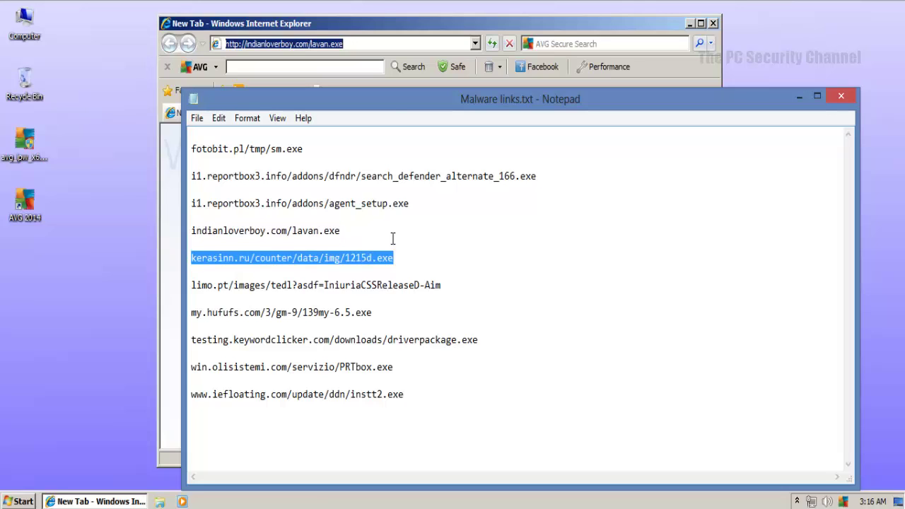
{"action": "left_click", "coordinate": [350, 29]}
{"action": "key", "text": "ctrl+v"}
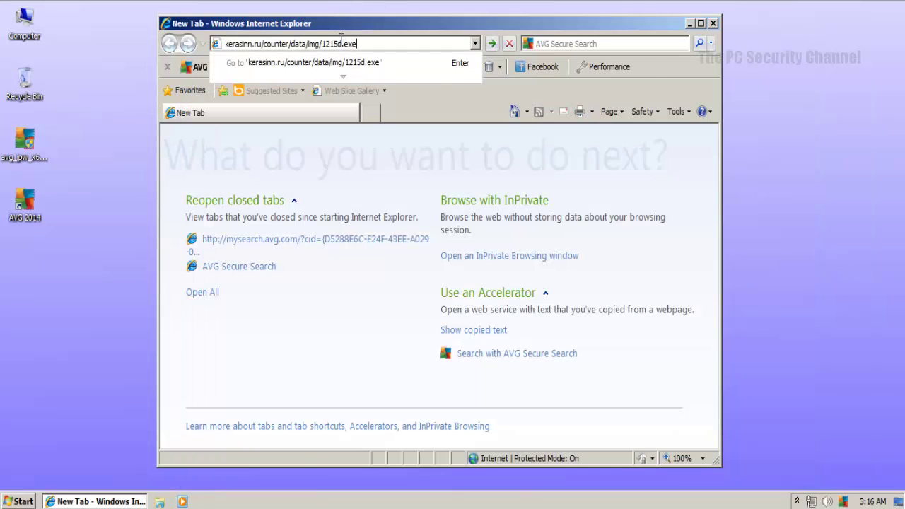
{"action": "key", "text": "Return"}
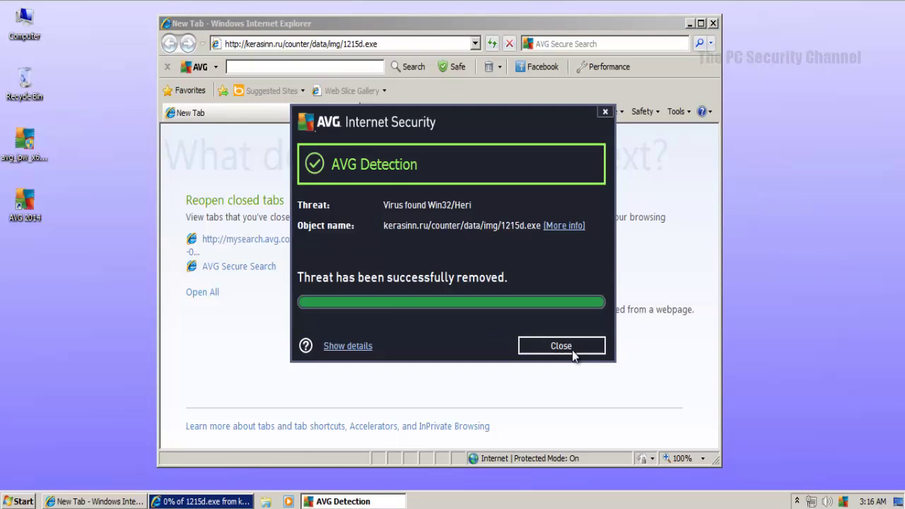
Dismiss AVG's Win32/Heri removal notice, try running 1215d.exe, and clear the invalid Win32 error.
{"action": "left_click", "coordinate": [552, 345]}
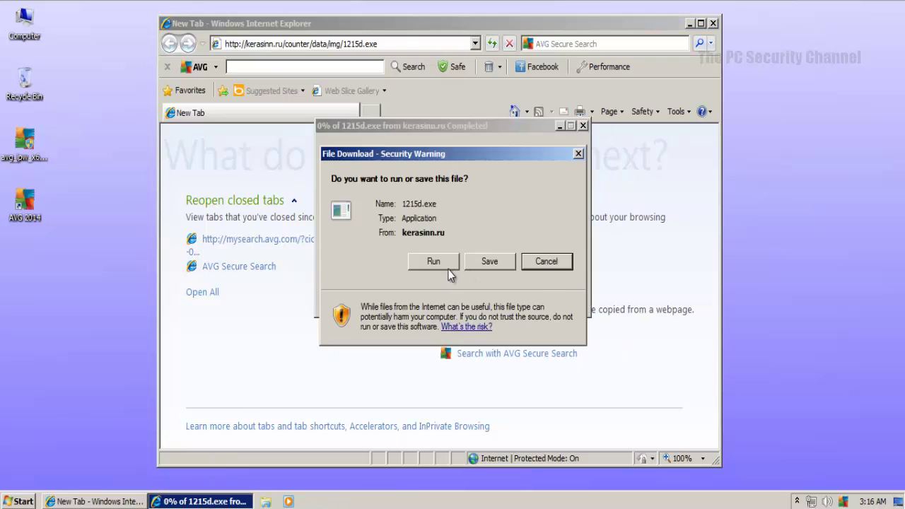
{"action": "left_click", "coordinate": [431, 261]}
{"action": "left_click", "coordinate": [478, 206]}
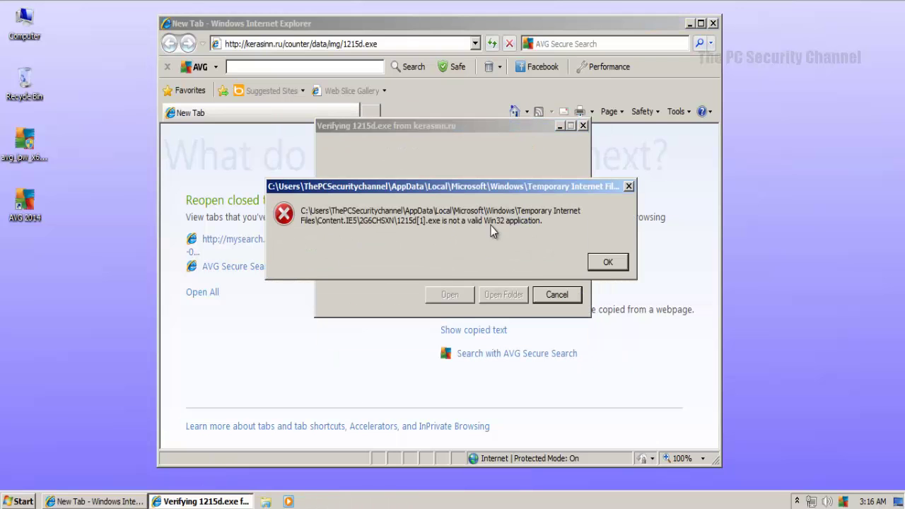
{"action": "left_click", "coordinate": [603, 261]}
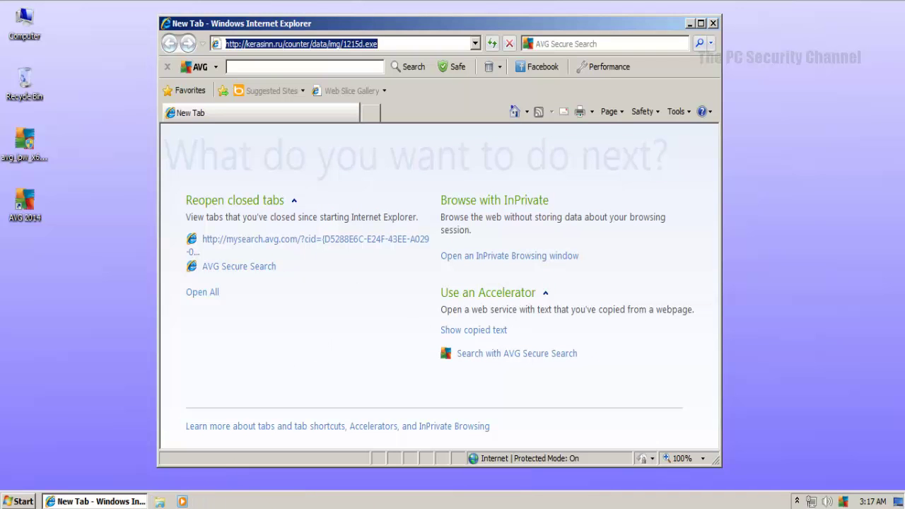
Copy the limo.pt link from the Malware links list and load it in Internet Explorer.
{"action": "key", "text": "alt+Tab"}
{"action": "left_click_drag", "start_coordinate": [462, 288], "coordinate": [444, 277]}
{"action": "key", "text": "ctrl+c"}
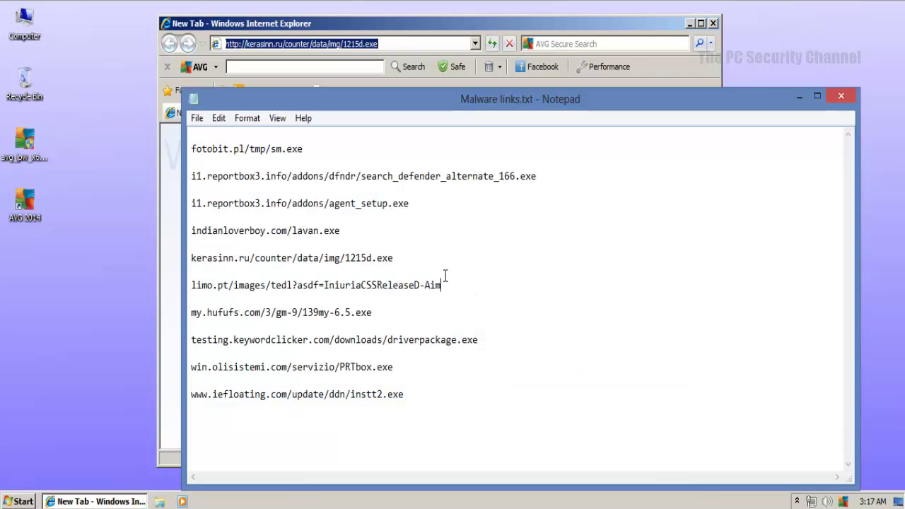
{"action": "left_click", "coordinate": [175, 304]}
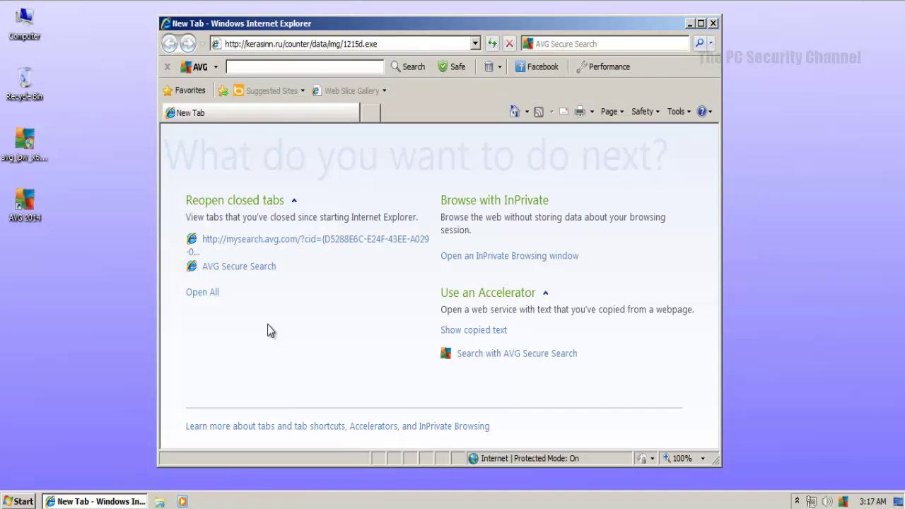
{"action": "left_click", "coordinate": [320, 42]}
{"action": "key", "text": "ctrl+v"}
{"action": "key", "text": "Return"}
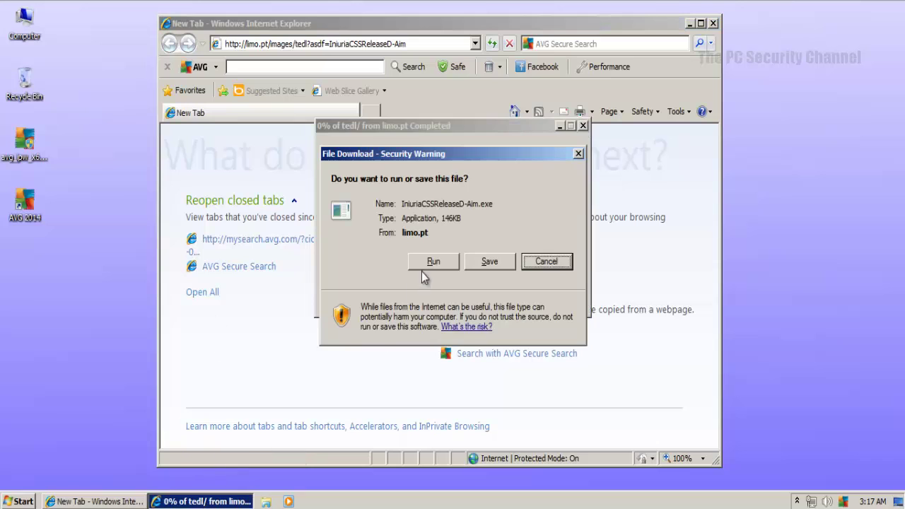
Run the IniuriaCSSReleaseD-Aim download, allow it through UAC, and launch Task Manager.
{"action": "left_click", "coordinate": [430, 260]}
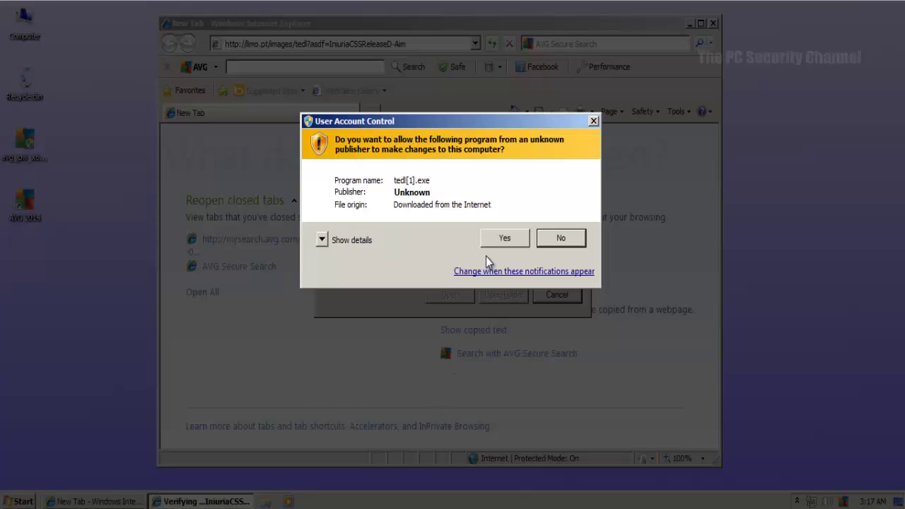
{"action": "left_click", "coordinate": [498, 238]}
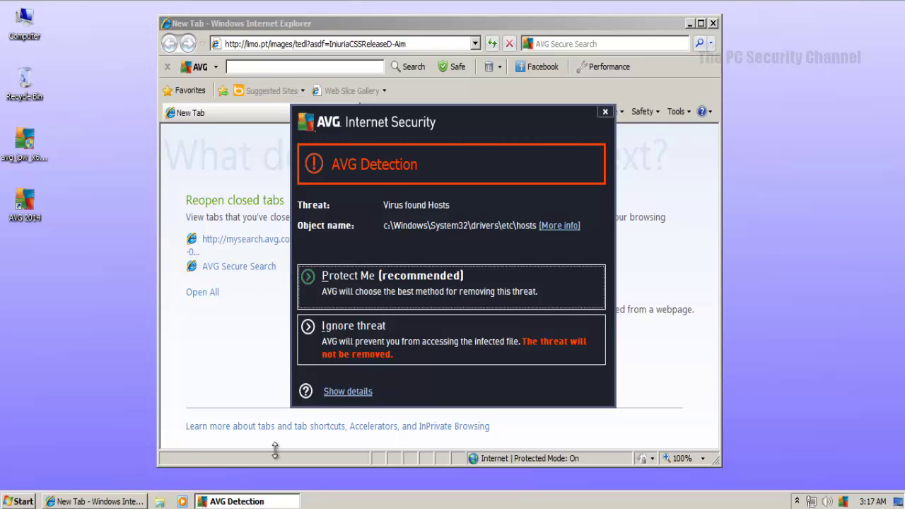
{"action": "right_click", "coordinate": [357, 502]}
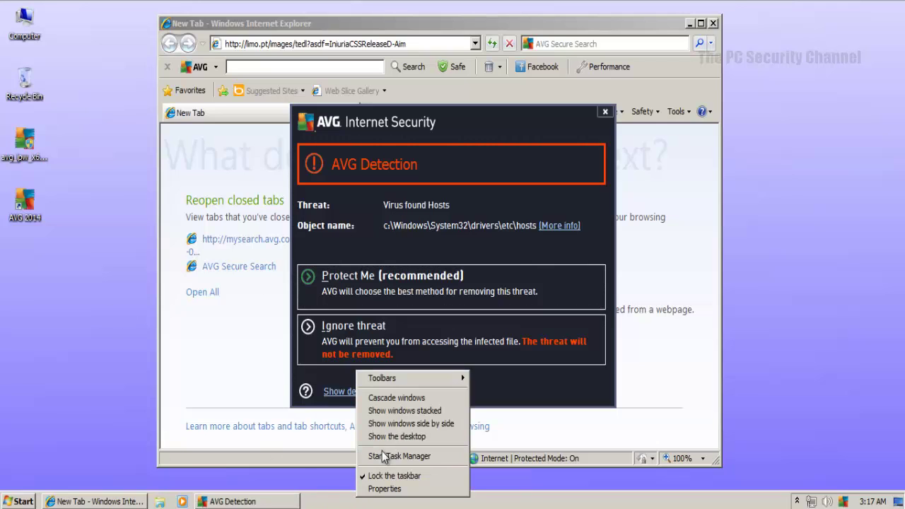
{"action": "left_click", "coordinate": [382, 451]}
Have AVG remove the infected hosts file, then close Task Manager and the removal notice.
{"action": "left_click", "coordinate": [473, 133]}
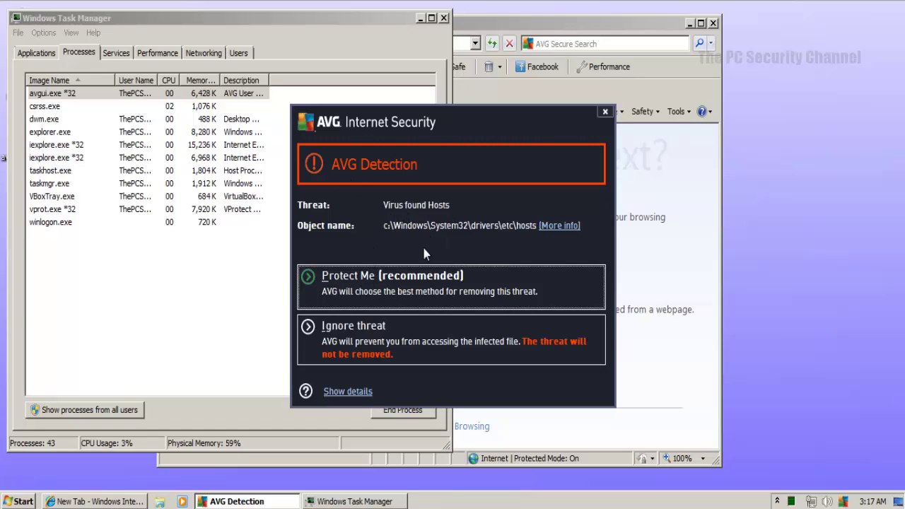
{"action": "left_click", "coordinate": [329, 293]}
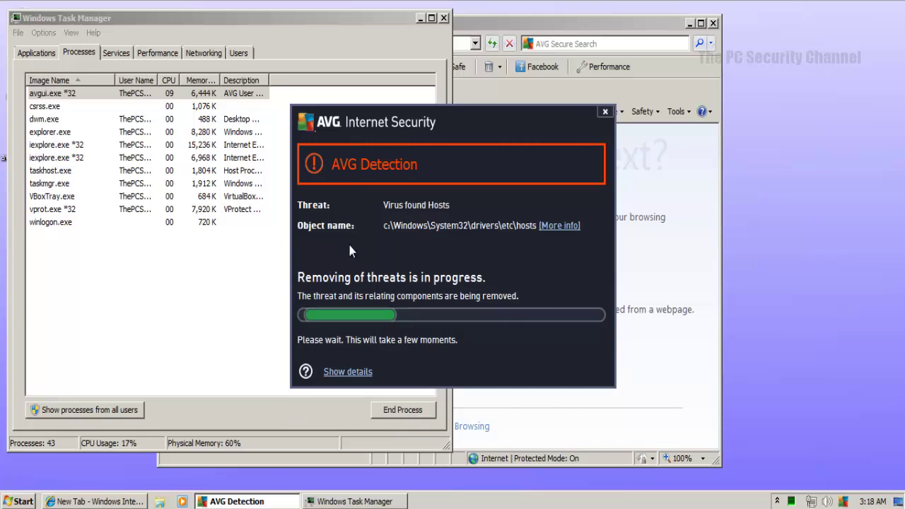
{"action": "left_click", "coordinate": [172, 224]}
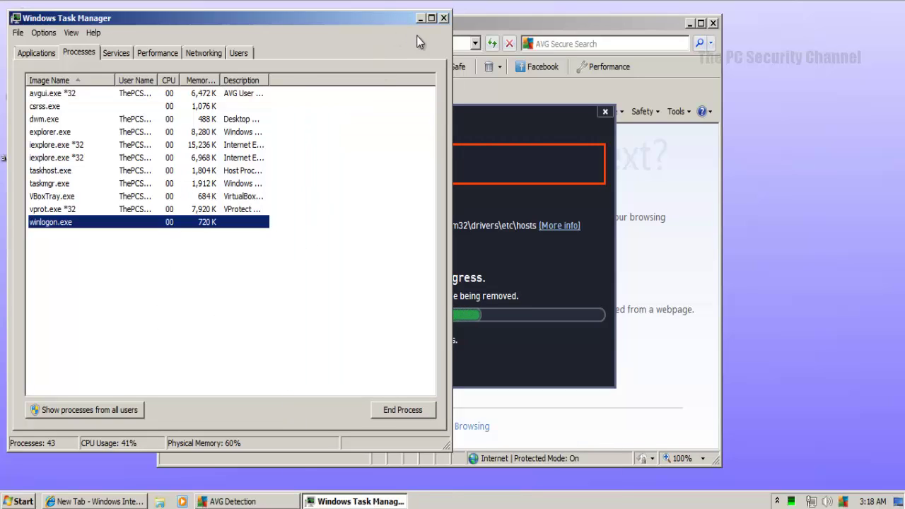
{"action": "left_click", "coordinate": [443, 19]}
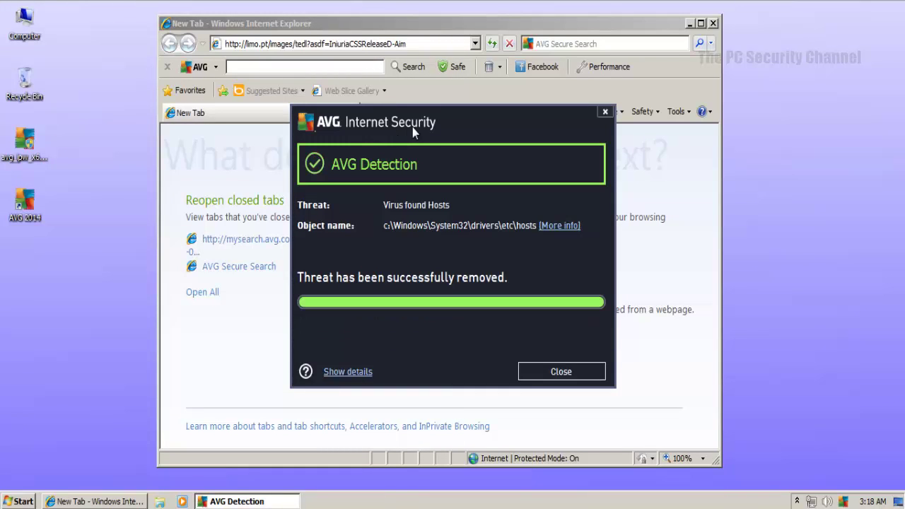
{"action": "left_click", "coordinate": [559, 368]}
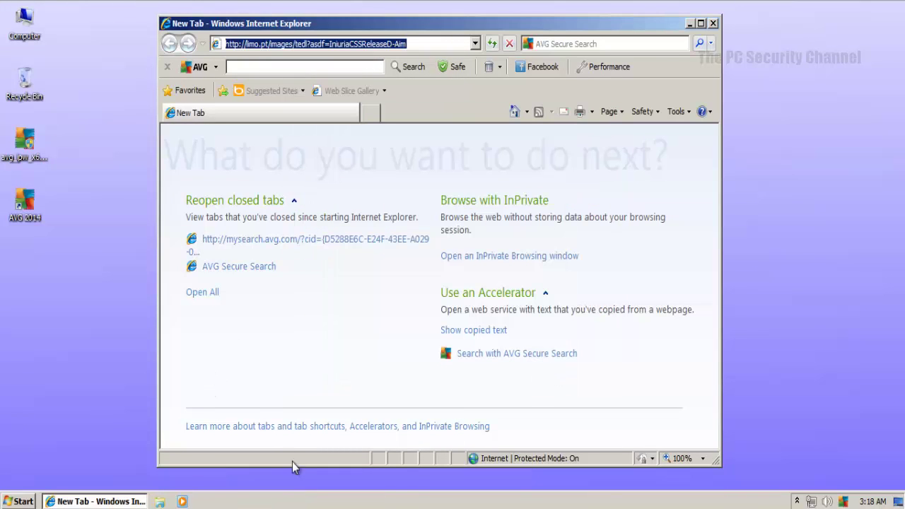
Load the my.hufufs.com/3/gm-9/139my-6.5.exe link from the notes in Internet Explorer and run the download.
{"action": "key", "text": "alt+Tab"}
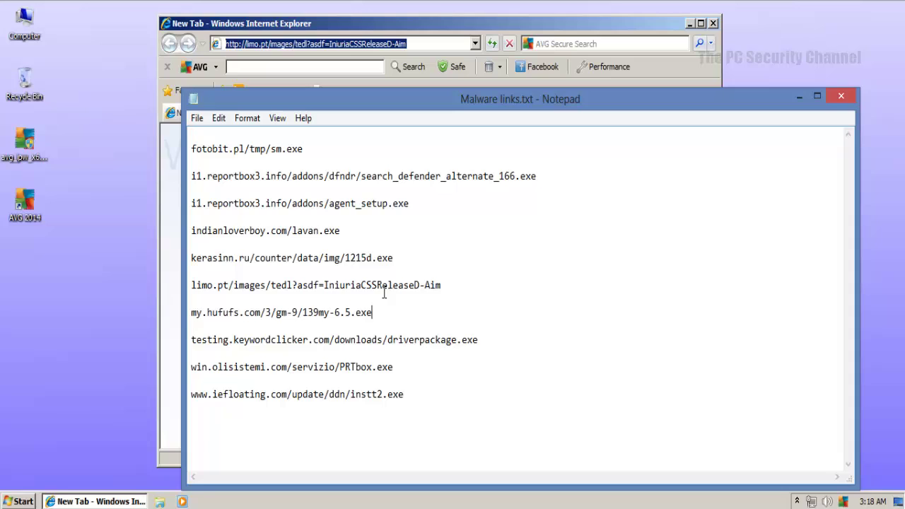
{"action": "mouse_move", "coordinate": [384, 292]}
{"action": "left_mouse_down"}
{"action": "mouse_move", "coordinate": [374, 311]}
{"action": "mouse_move", "coordinate": [376, 300]}
{"action": "left_mouse_up"}
{"action": "key", "text": "ctrl+c"}
{"action": "left_click", "coordinate": [376, 311]}
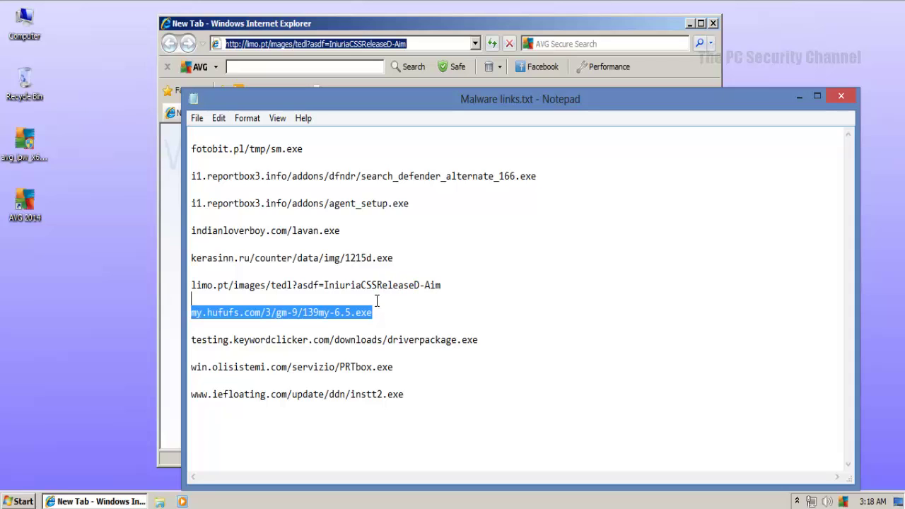
{"action": "left_click", "coordinate": [354, 22]}
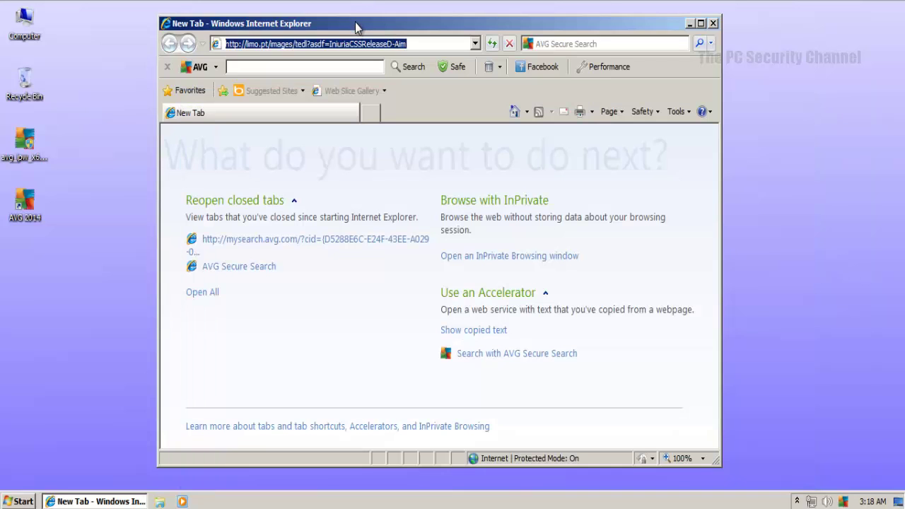
{"action": "key", "text": "ctrl+v"}
{"action": "key", "text": "Return"}
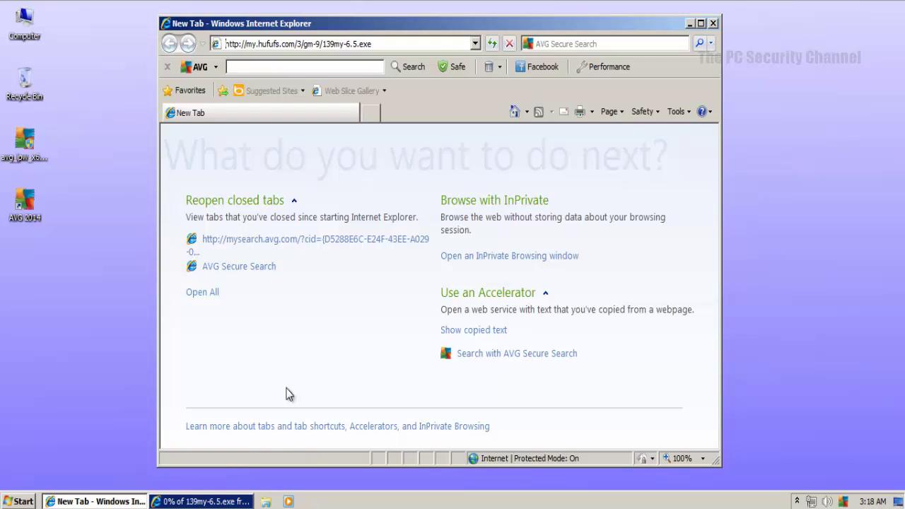
{"action": "left_click", "coordinate": [431, 261]}
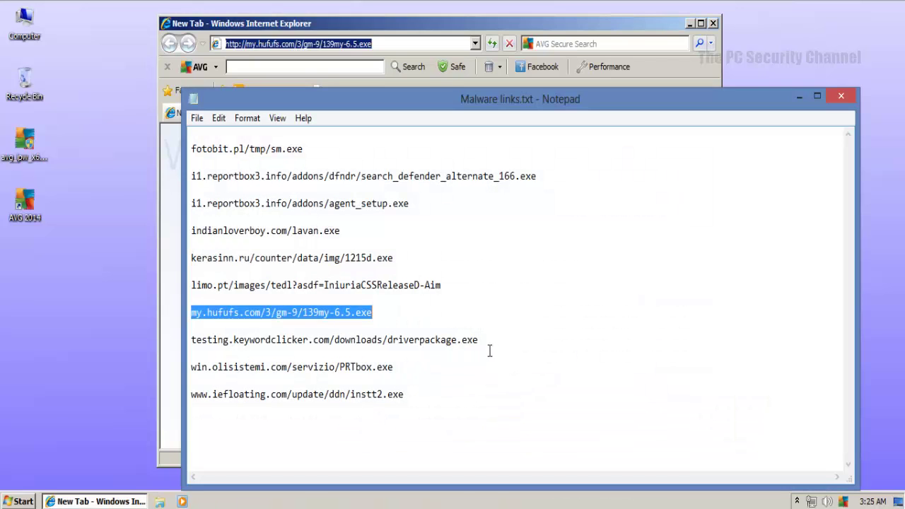
Load the testing.keywordclicker.com driverpackage.exe link and close AVG's ILAgent detection notice.
{"action": "left_click_drag", "start_coordinate": [496, 340], "coordinate": [487, 325]}
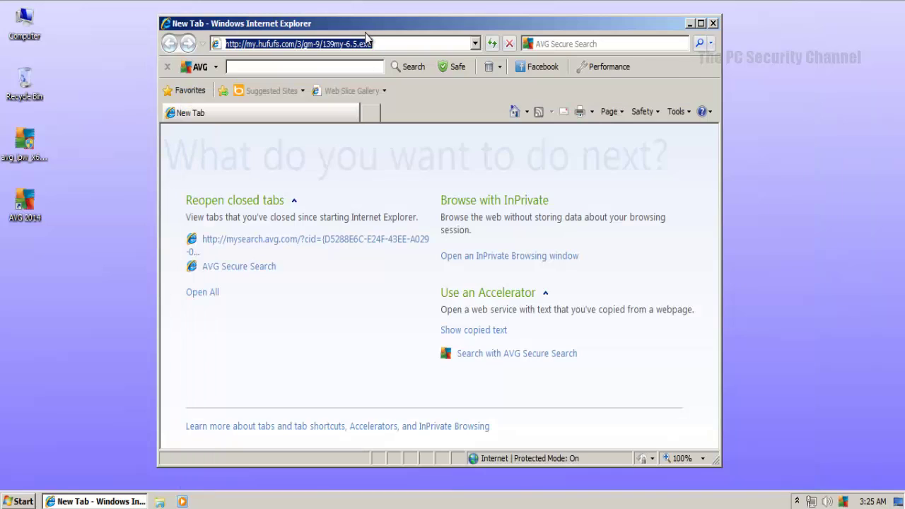
{"action": "type", "text": "testing.keywordclicker.com/downloads/driverpackage.exe"}
{"action": "key", "text": "Return"}
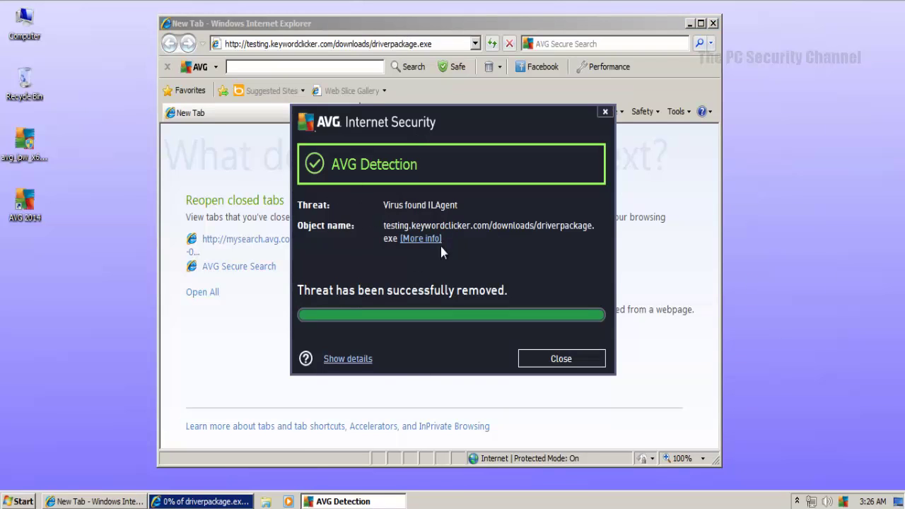
{"action": "left_click", "coordinate": [565, 360]}
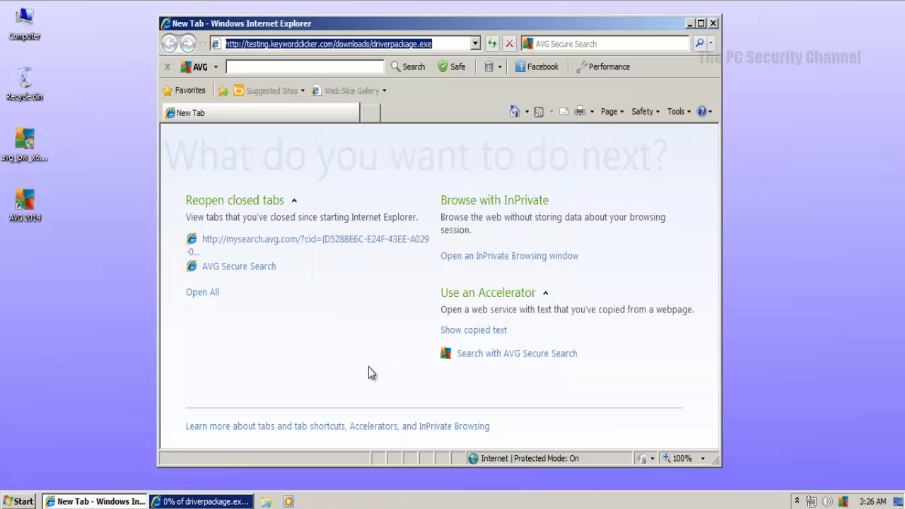
Run the downloaded driverpackage.exe despite the unverified warning and dismiss the invalid Win32 application error.
{"action": "left_click", "coordinate": [204, 501]}
{"action": "left_click", "coordinate": [427, 260]}
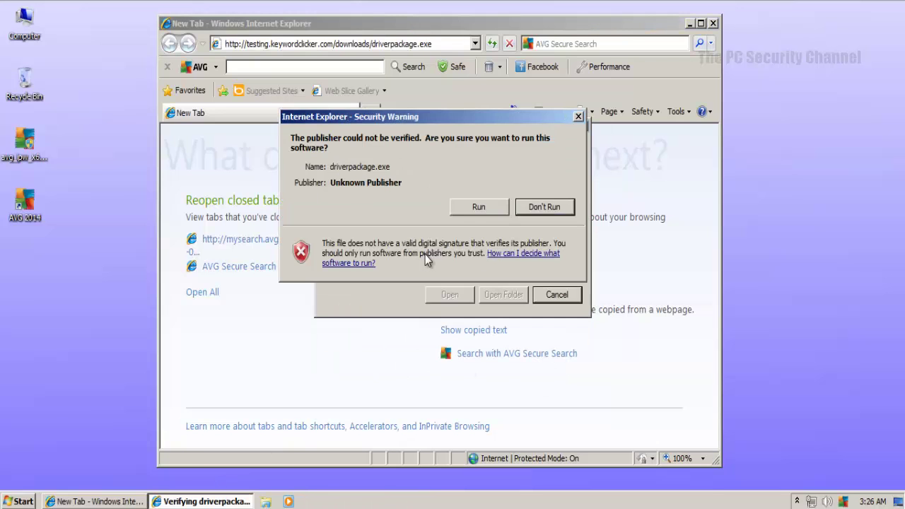
{"action": "left_click", "coordinate": [478, 206]}
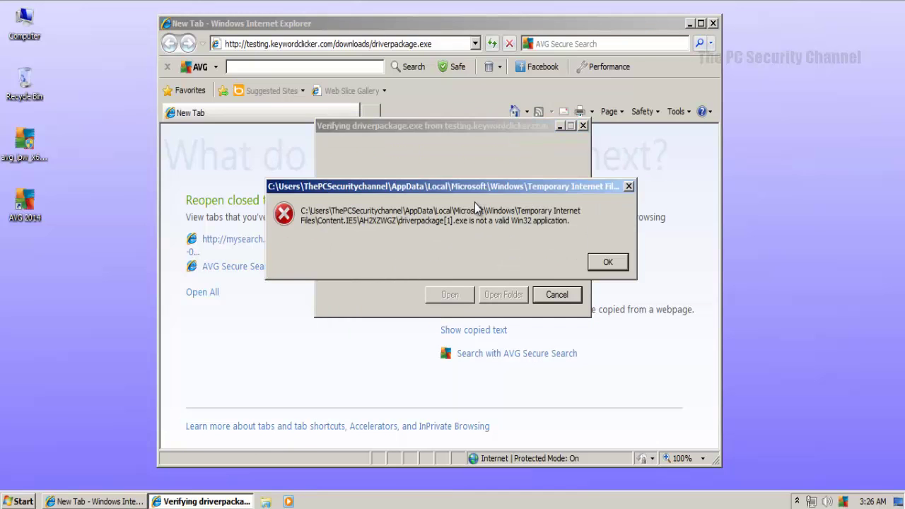
{"action": "left_click", "coordinate": [604, 265]}
Copy the win.olisistemi.com PRTbox.exe link from the notes and load it in Internet Explorer.
{"action": "key", "text": "alt+Tab"}
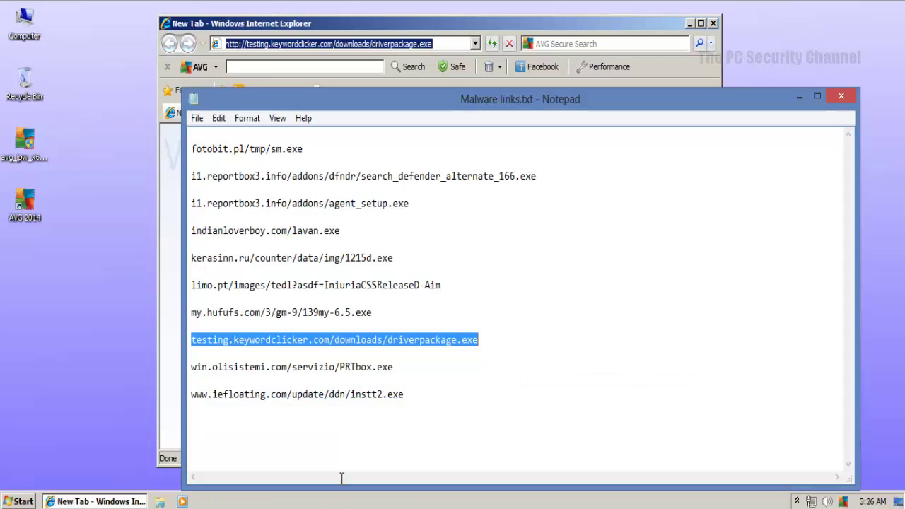
{"action": "left_click_drag", "start_coordinate": [402, 374], "coordinate": [403, 355]}
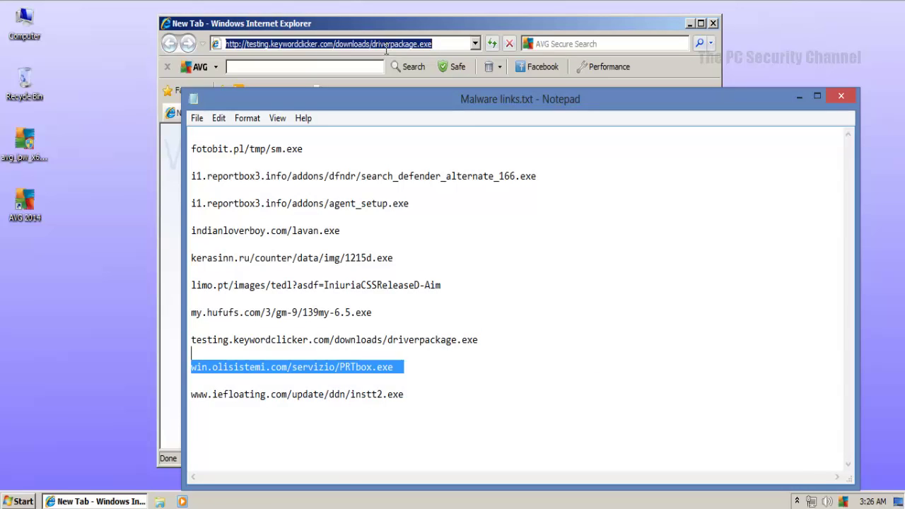
{"action": "key", "text": "ctrl+c"}
{"action": "key", "text": "alt+Tab"}
{"action": "key", "text": "ctrl+v"}
{"action": "key", "text": "Return"}
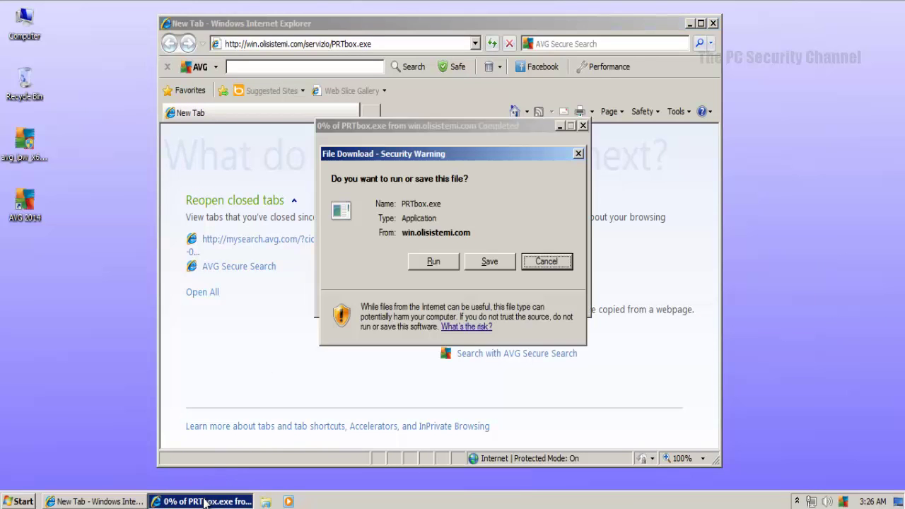
Run PRTbox.exe, let AVG remove Trojan horse PSW.Generic11.PTH, and close the alert.
{"action": "left_click", "coordinate": [429, 261]}
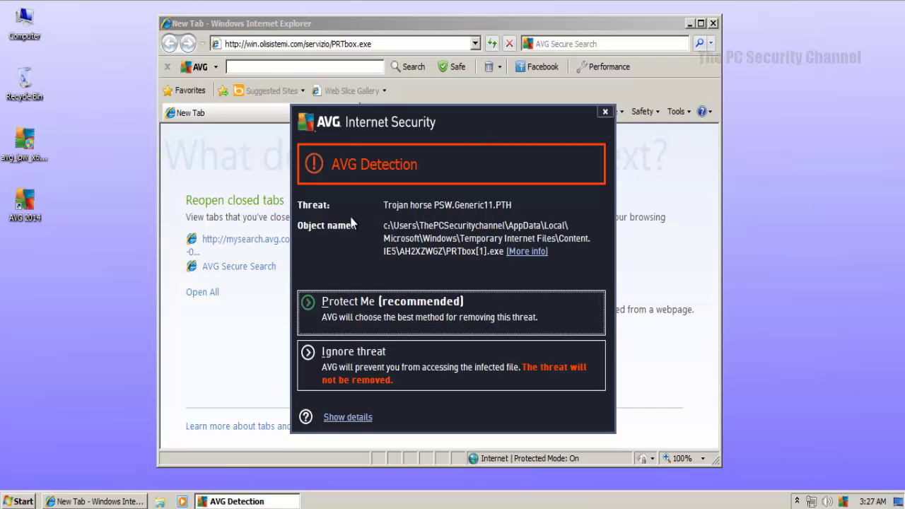
{"action": "left_click", "coordinate": [362, 319]}
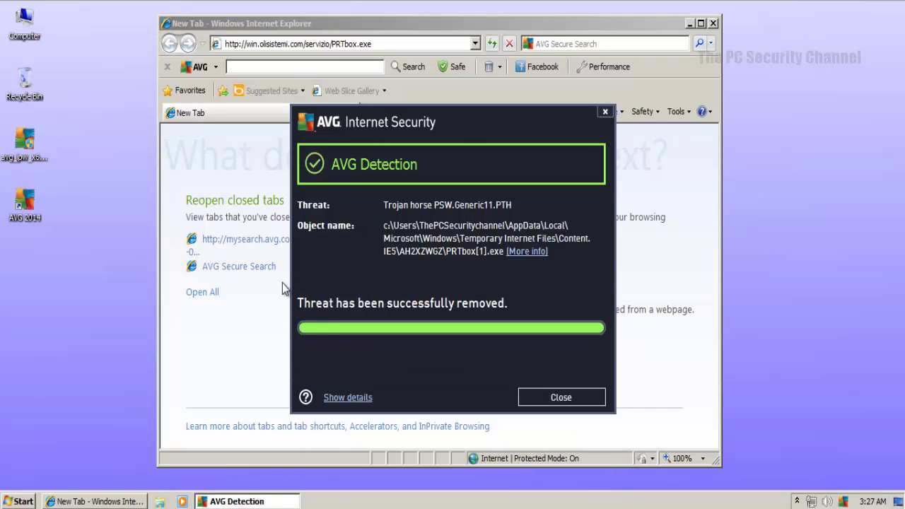
{"action": "left_click", "coordinate": [542, 452]}
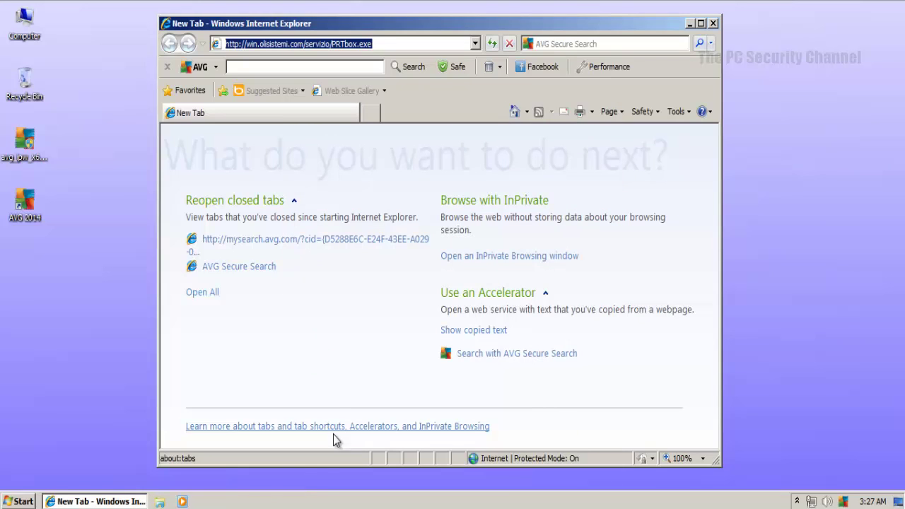
{"action": "key", "text": "alt+Tab"}
{"action": "left_click", "coordinate": [409, 396]}
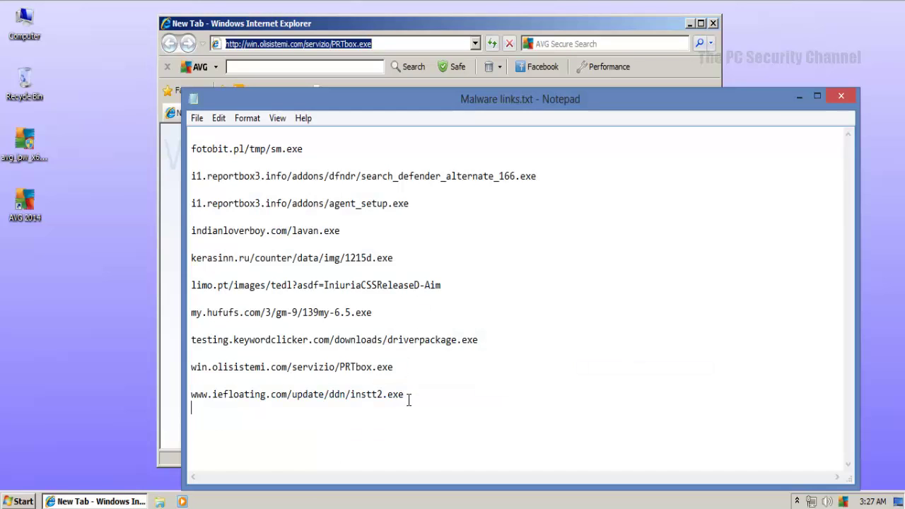
{"action": "double_click", "coordinate": [409, 390]}
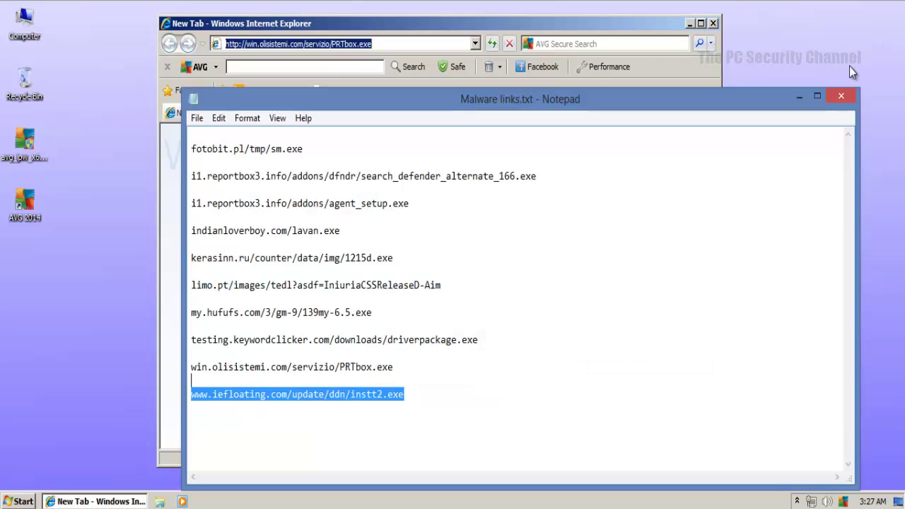
{"action": "left_click", "coordinate": [841, 95]}
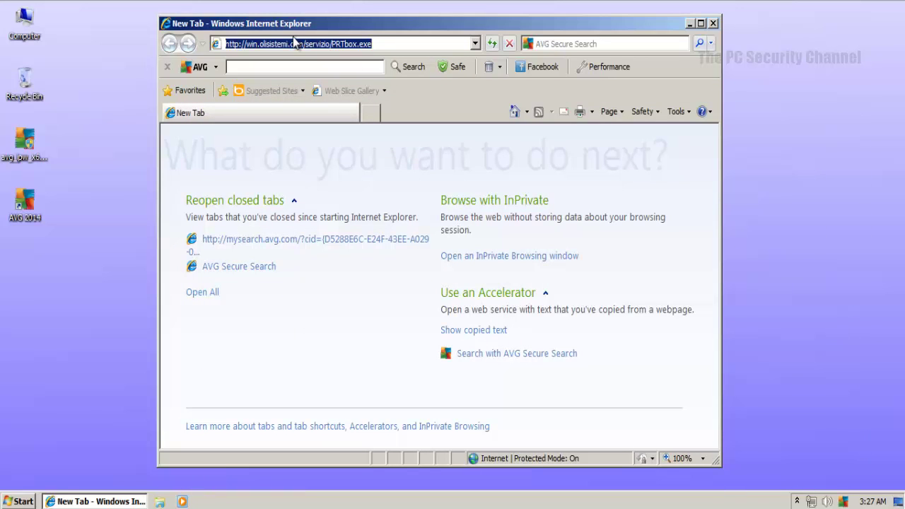
{"action": "right_click", "coordinate": [375, 48]}
{"action": "left_click", "coordinate": [389, 101]}
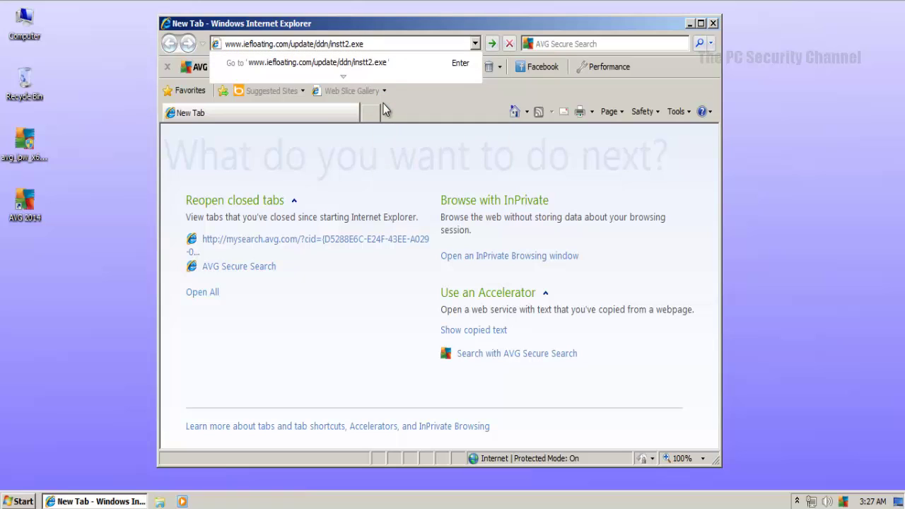
{"action": "key", "text": "Return"}
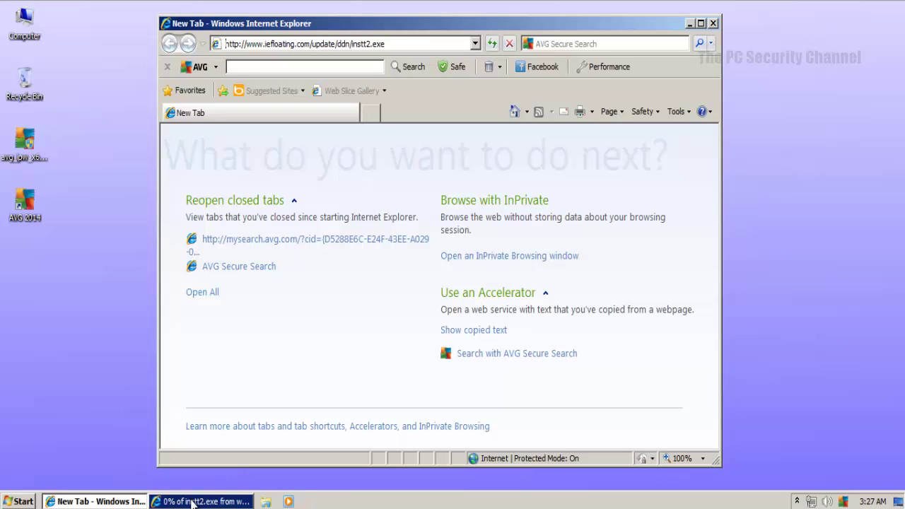
Run instt2.exe through the MassiveDynamic installer, let AVG remove the Win32/DH threat, and dismiss the errors.
{"action": "left_click", "coordinate": [430, 262]}
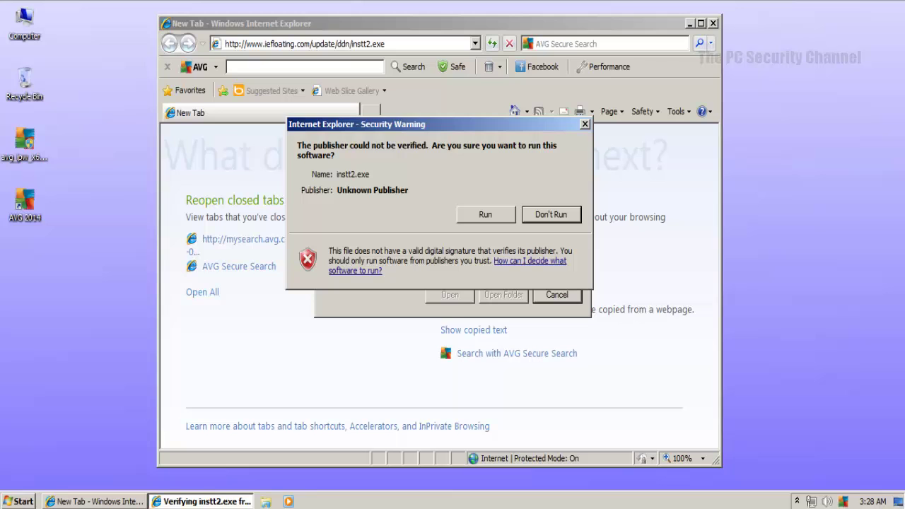
{"action": "left_click", "coordinate": [495, 215]}
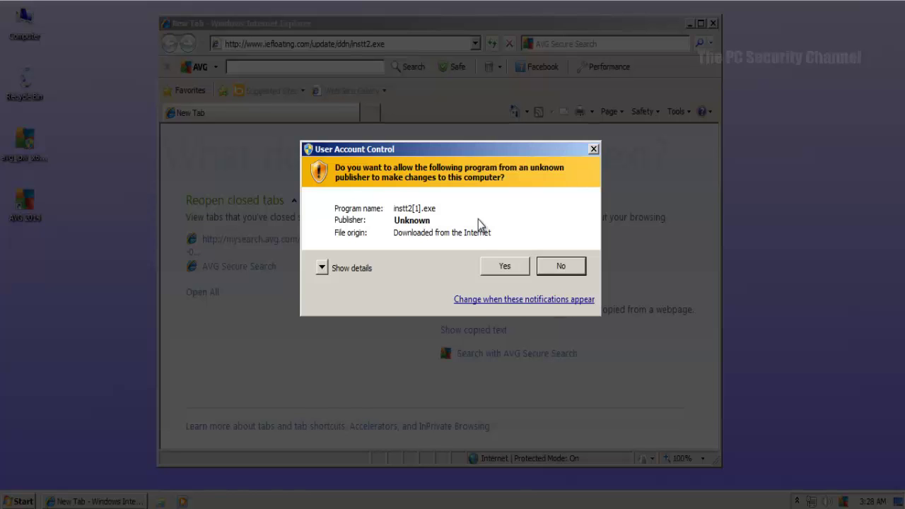
{"action": "left_click", "coordinate": [489, 267]}
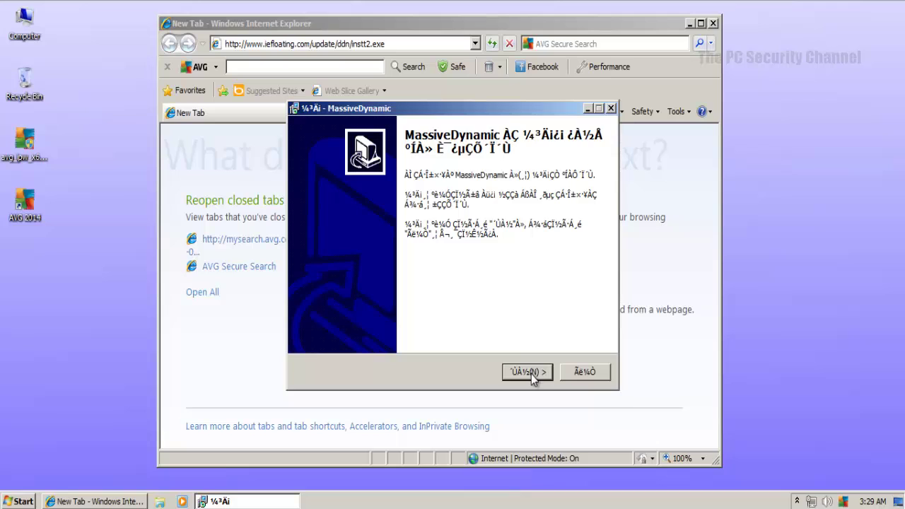
{"action": "left_click", "coordinate": [530, 374]}
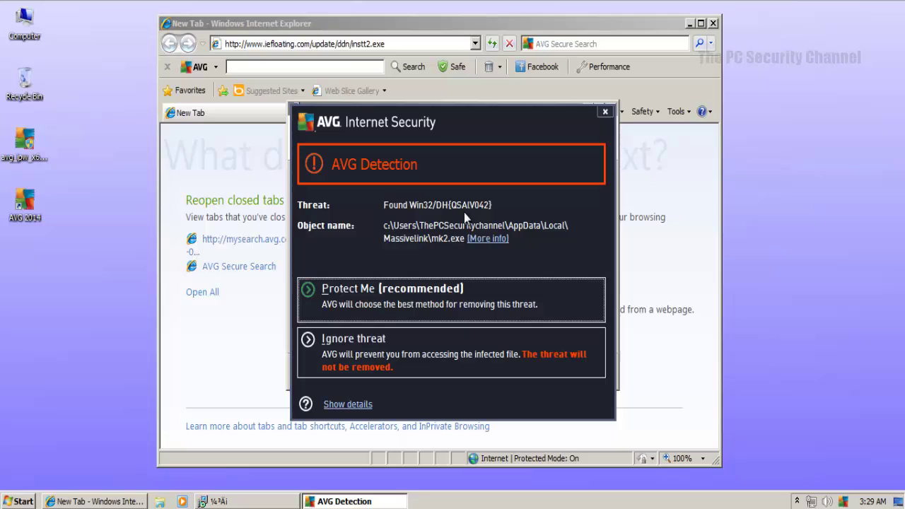
{"action": "left_click", "coordinate": [308, 319]}
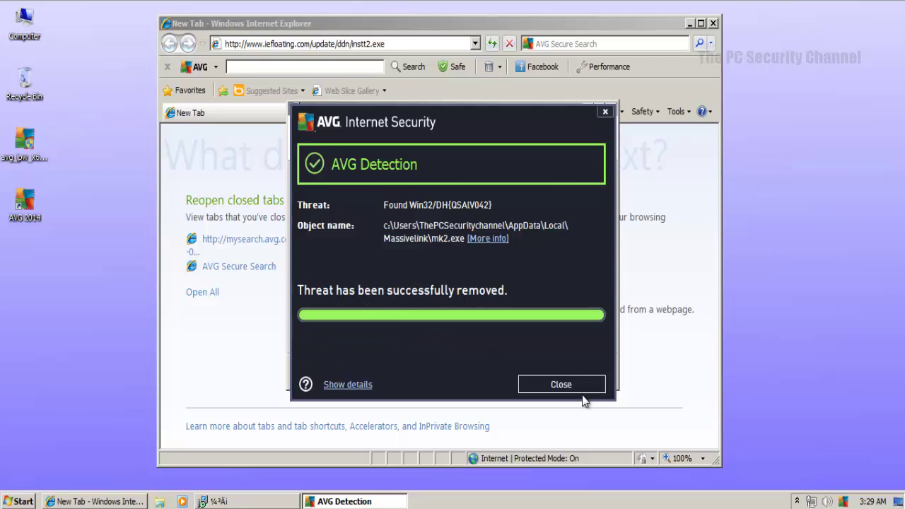
{"action": "left_click", "coordinate": [571, 383]}
{"action": "left_click", "coordinate": [559, 318]}
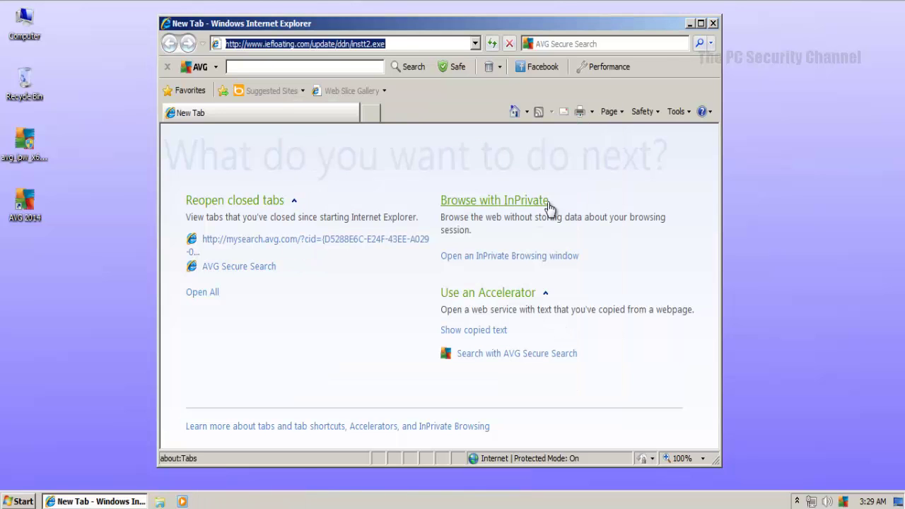
{"action": "left_click", "coordinate": [715, 26]}
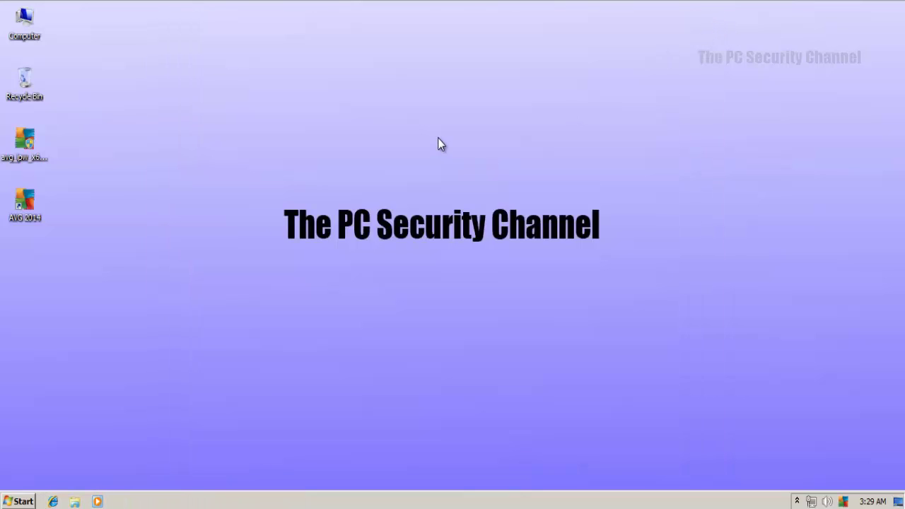
{"action": "right_click", "coordinate": [456, 496]}
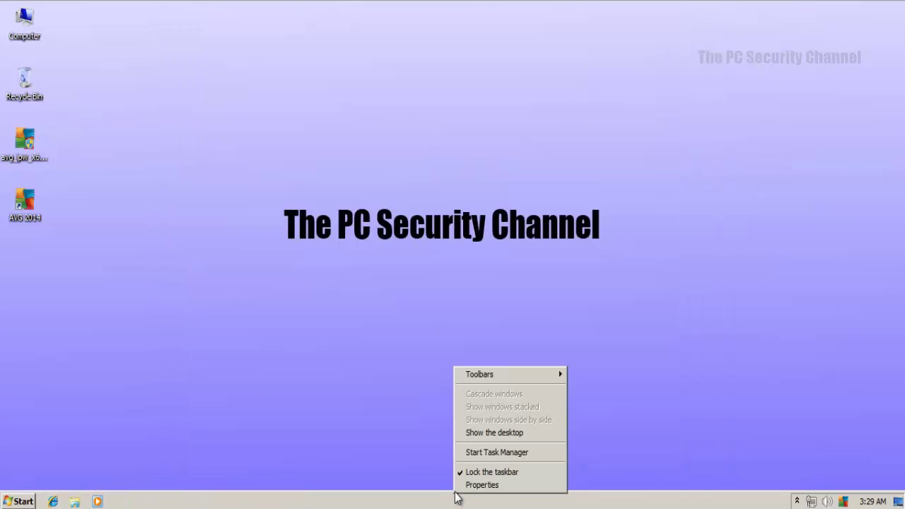
{"action": "left_click", "coordinate": [483, 452]}
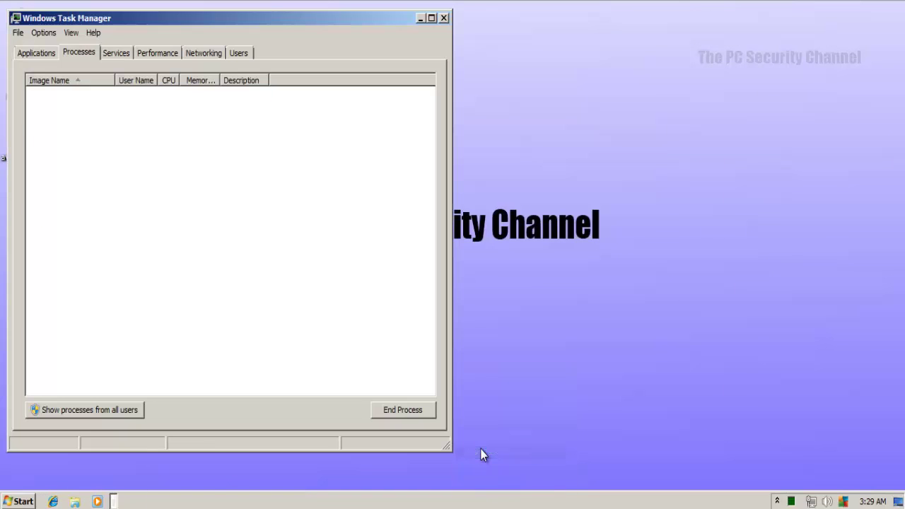
{"action": "left_click", "coordinate": [105, 410]}
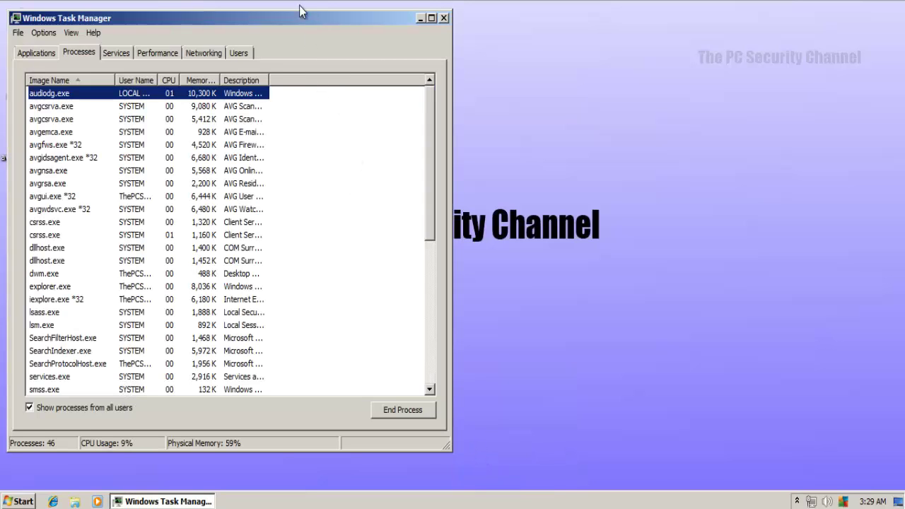
{"action": "left_click_drag", "start_coordinate": [298, 19], "coordinate": [463, 23]}
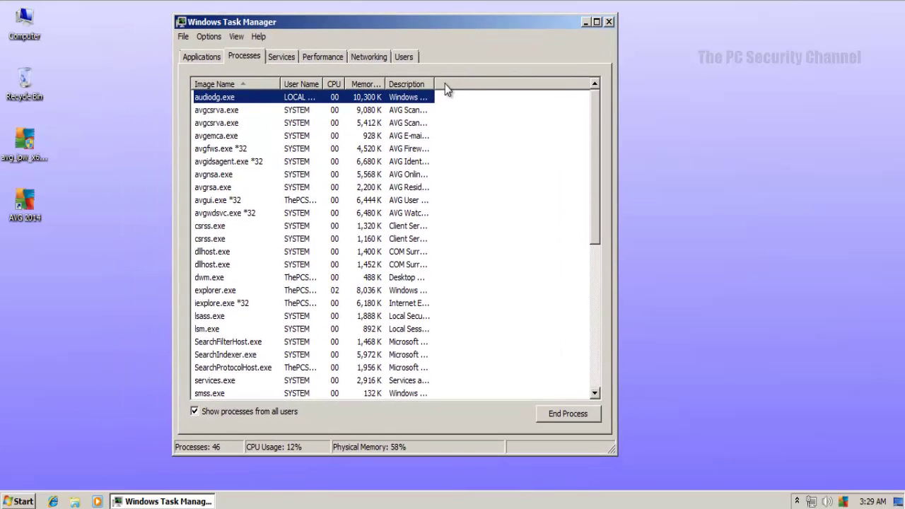
{"action": "left_click_drag", "start_coordinate": [433, 77], "coordinate": [584, 97]}
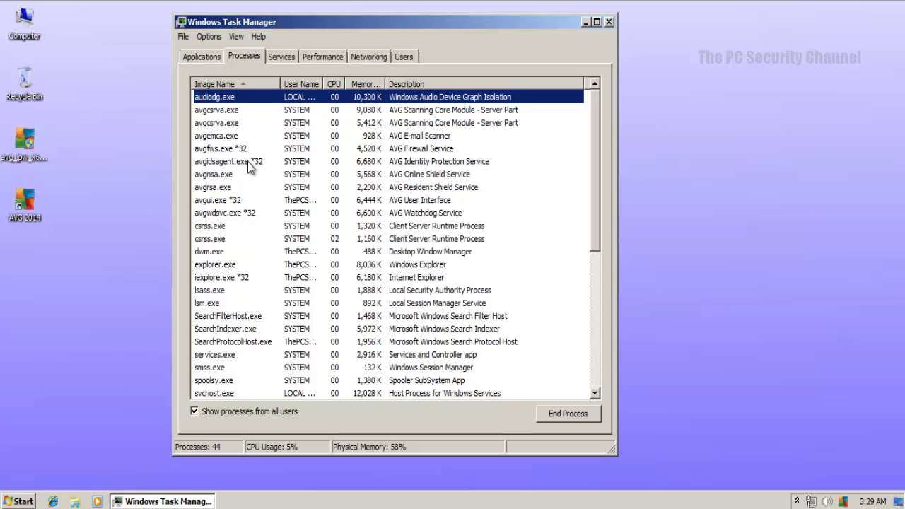
{"action": "scroll", "coordinate": [252, 210], "scroll_direction": "down", "scroll_amount": 5}
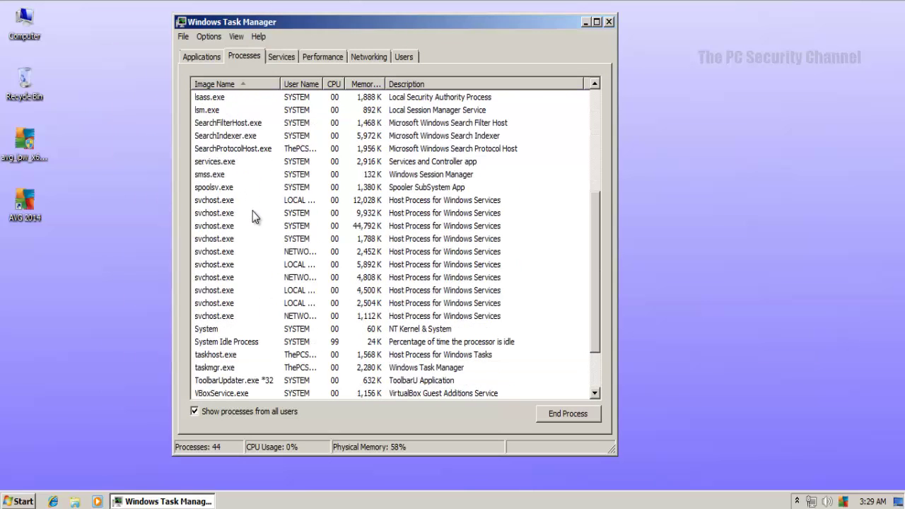
{"action": "scroll", "coordinate": [254, 218], "scroll_direction": "down", "scroll_amount": 2}
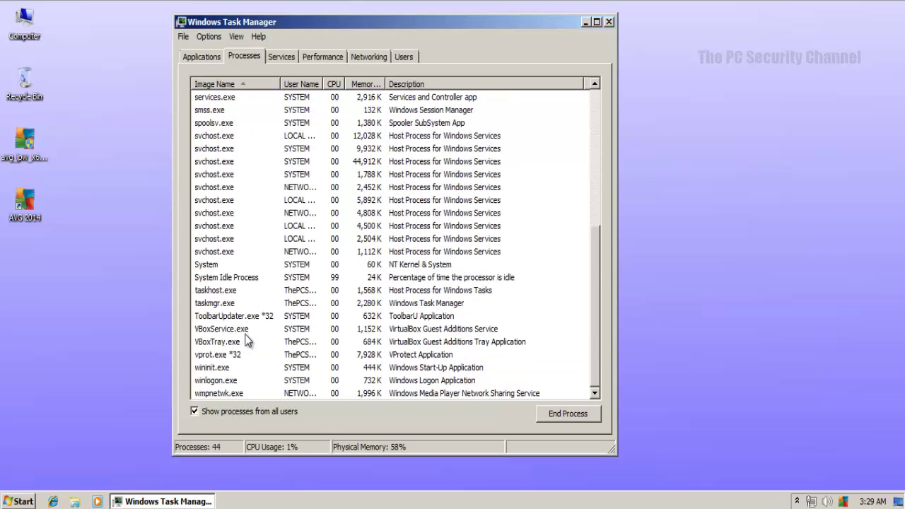
{"action": "left_click", "coordinate": [289, 316]}
{"action": "left_click", "coordinate": [277, 368]}
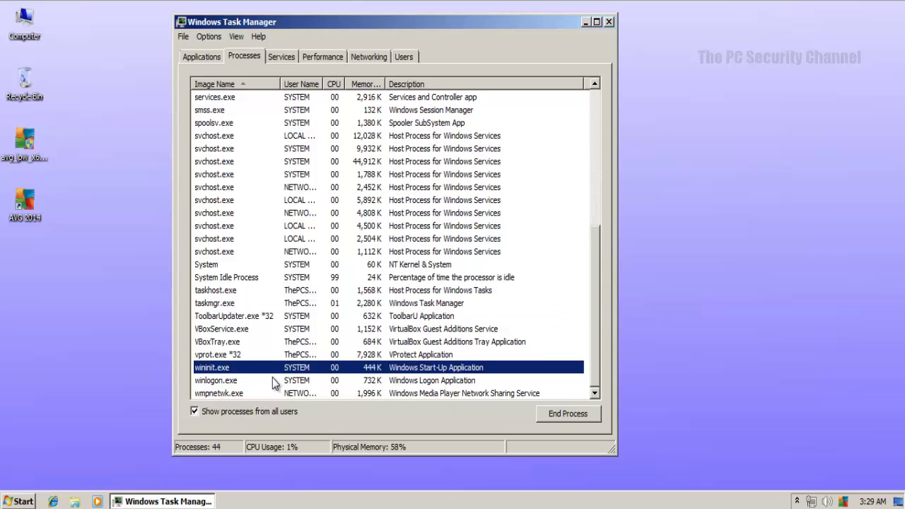
{"action": "left_click", "coordinate": [271, 381]}
{"action": "scroll", "coordinate": [268, 376], "scroll_direction": "up", "scroll_amount": 7}
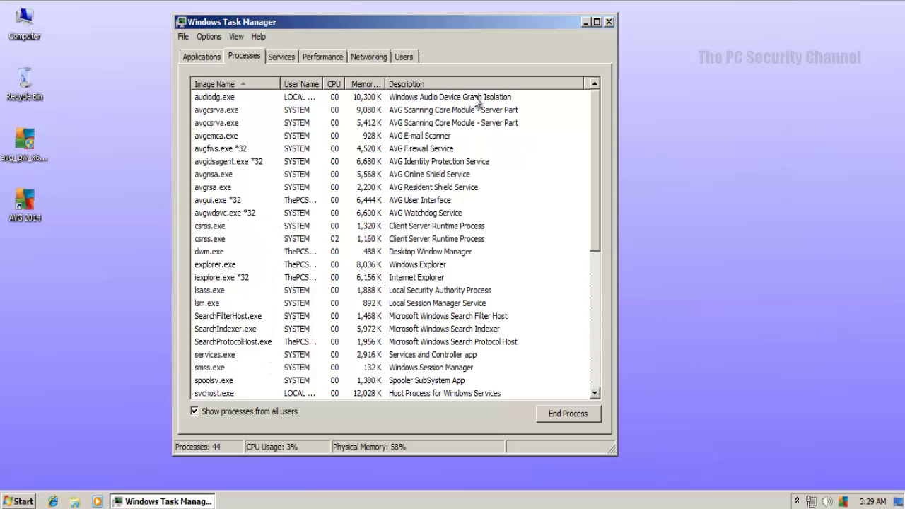
{"action": "left_click", "coordinate": [609, 23]}
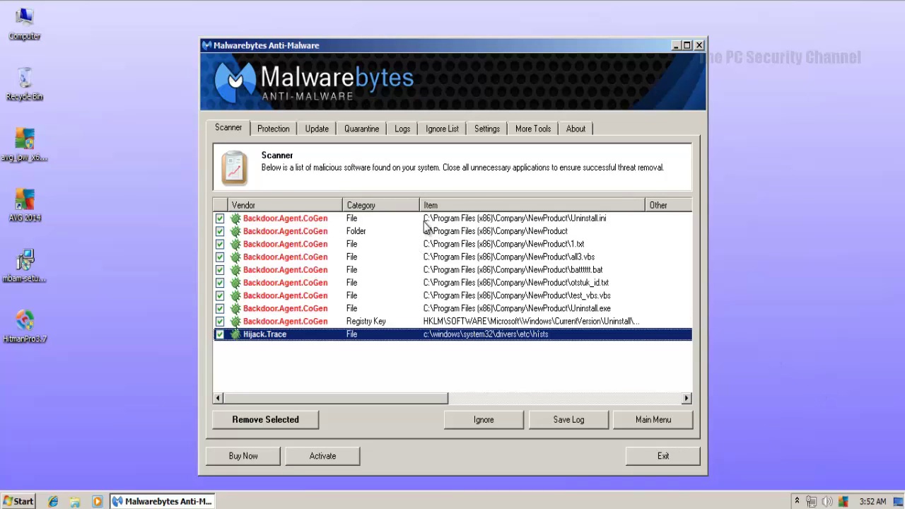
Inspect the Backdoor.Agent.CoGen detections: NewProduct folder, NewProduct 1.txt, all3.vbs and the .bat file.
{"action": "left_click", "coordinate": [325, 222]}
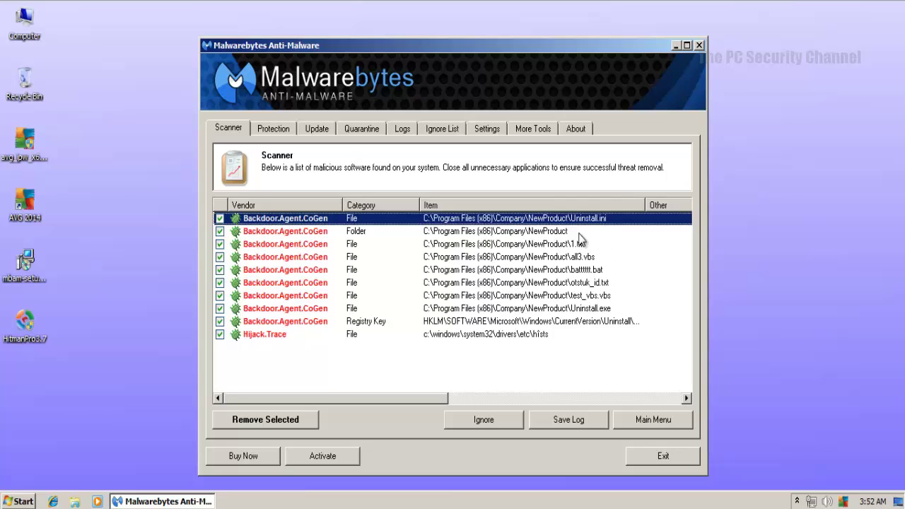
{"action": "left_click", "coordinate": [521, 232]}
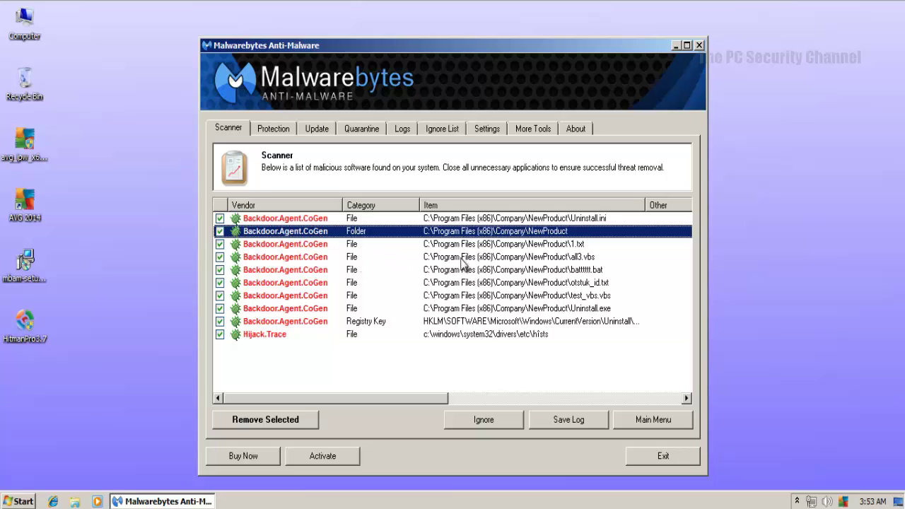
{"action": "left_click", "coordinate": [492, 245]}
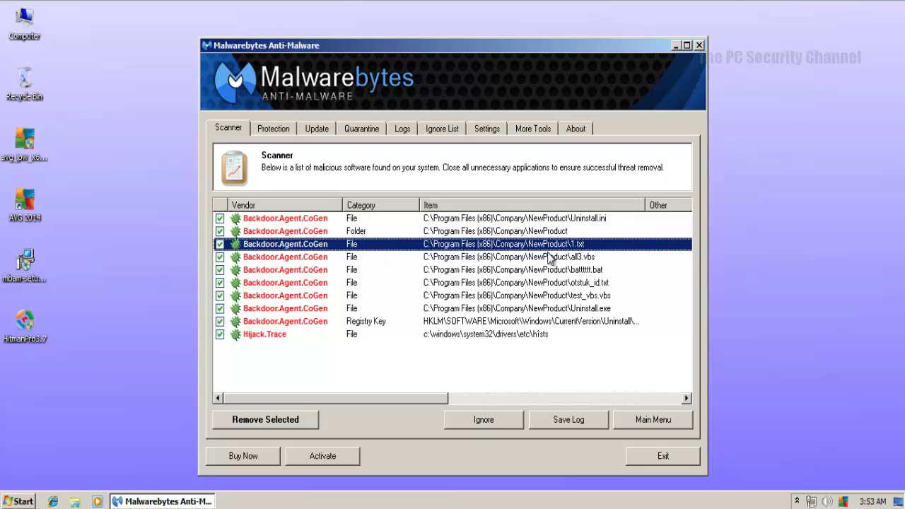
{"action": "left_click", "coordinate": [516, 259]}
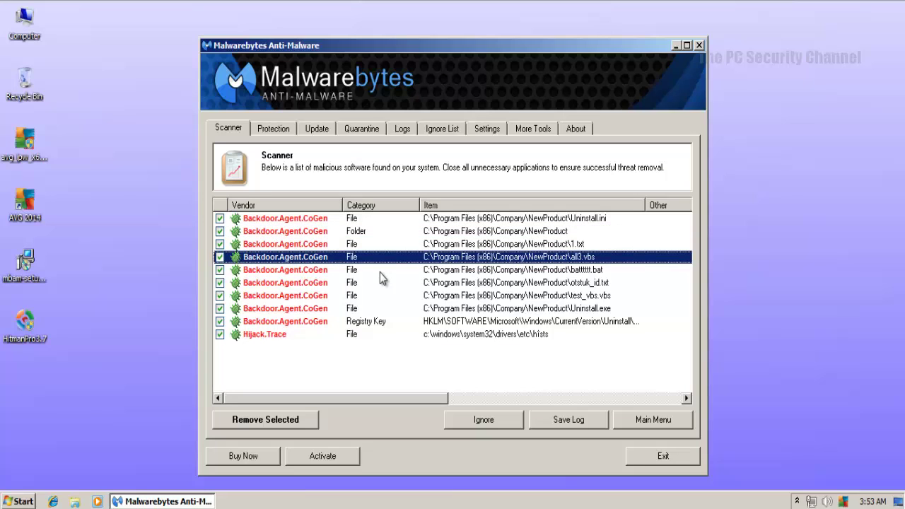
{"action": "left_click", "coordinate": [568, 271]}
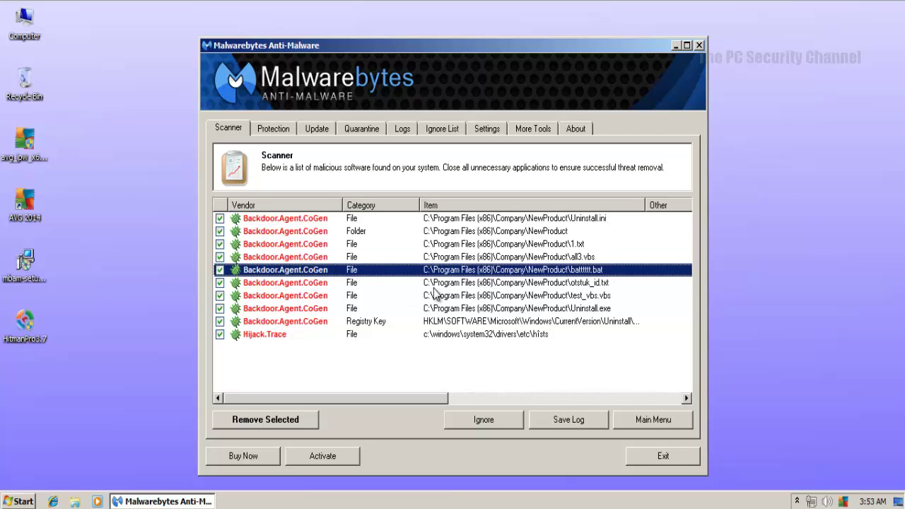
Review the test_vbs.vbs, Uninstall.exe, Uninstall.ini, registry key and Hijack.Trace detections, widening the Item column.
{"action": "left_click", "coordinate": [532, 292]}
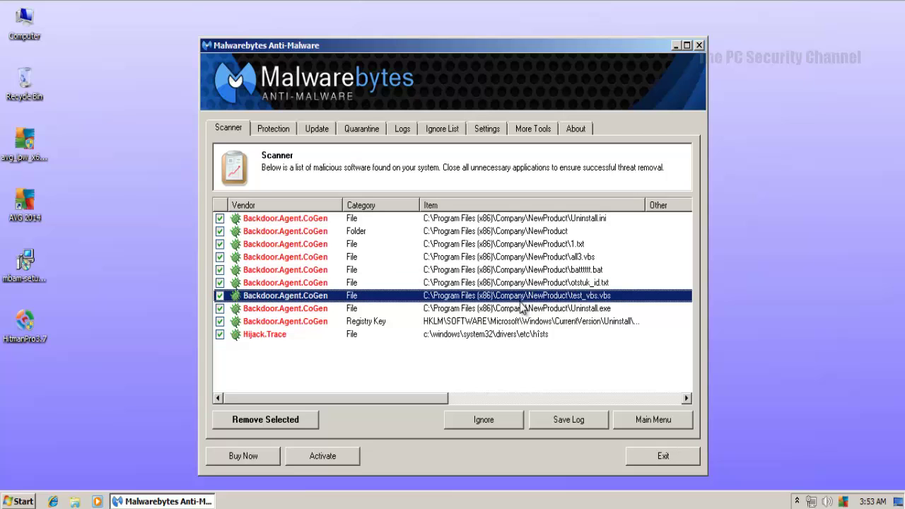
{"action": "left_click", "coordinate": [399, 307]}
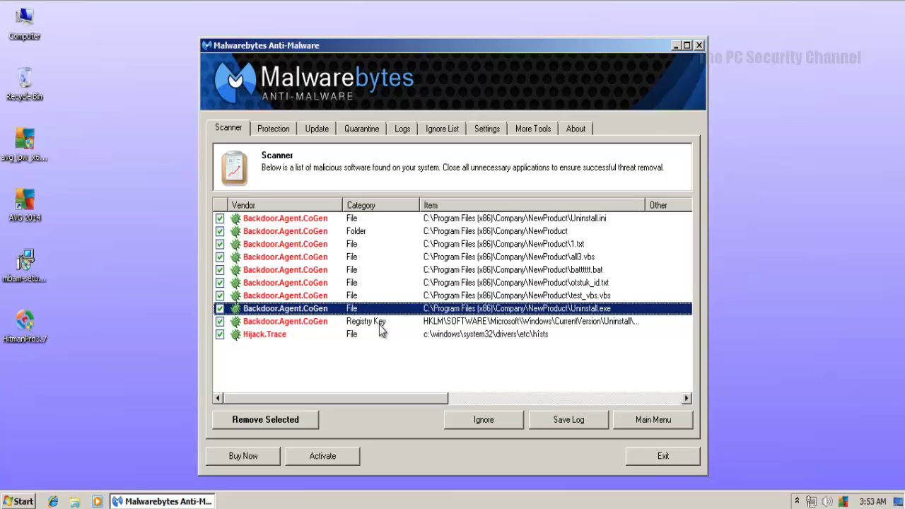
{"action": "left_click", "coordinate": [357, 333]}
{"action": "left_click", "coordinate": [331, 323]}
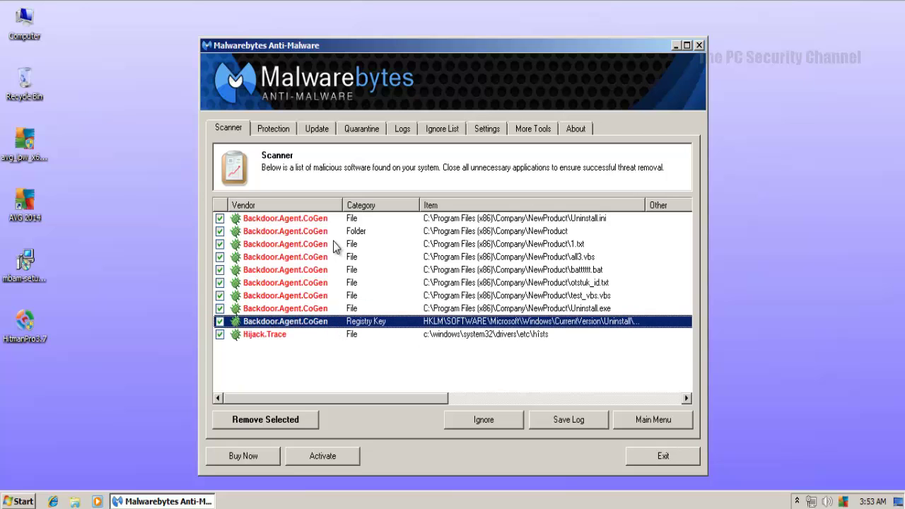
{"action": "left_click", "coordinate": [305, 221]}
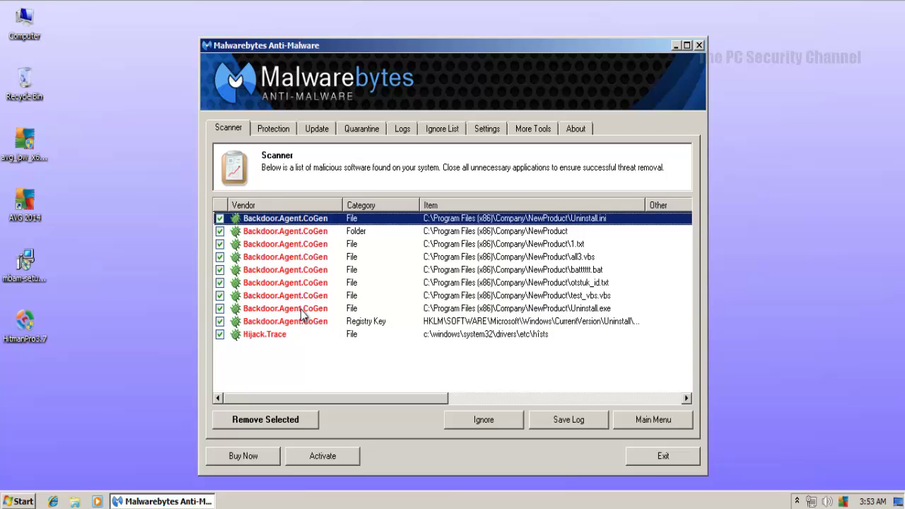
{"action": "left_click", "coordinate": [397, 325]}
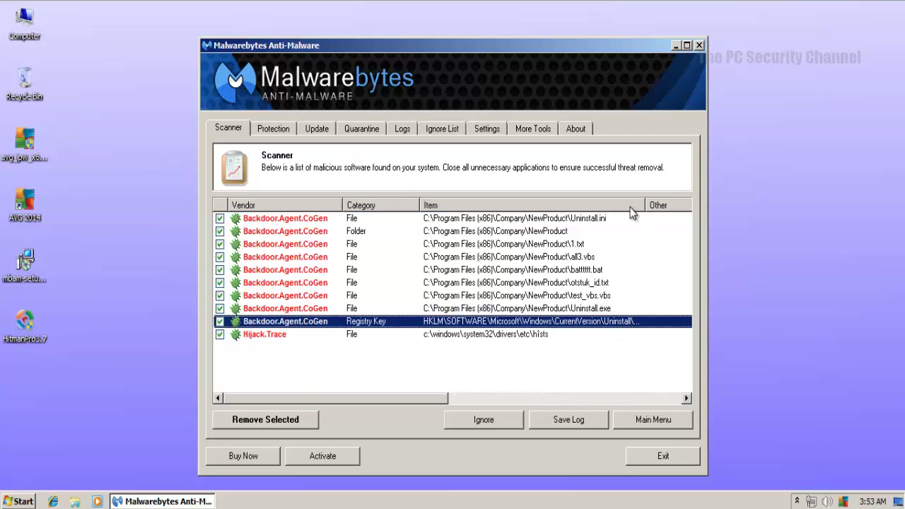
{"action": "left_click_drag", "start_coordinate": [650, 201], "coordinate": [690, 202]}
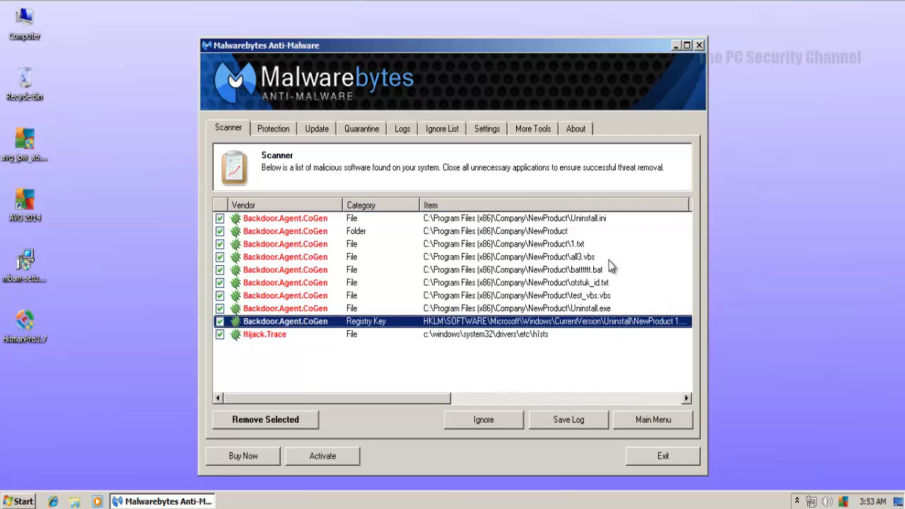
{"action": "left_click", "coordinate": [472, 333]}
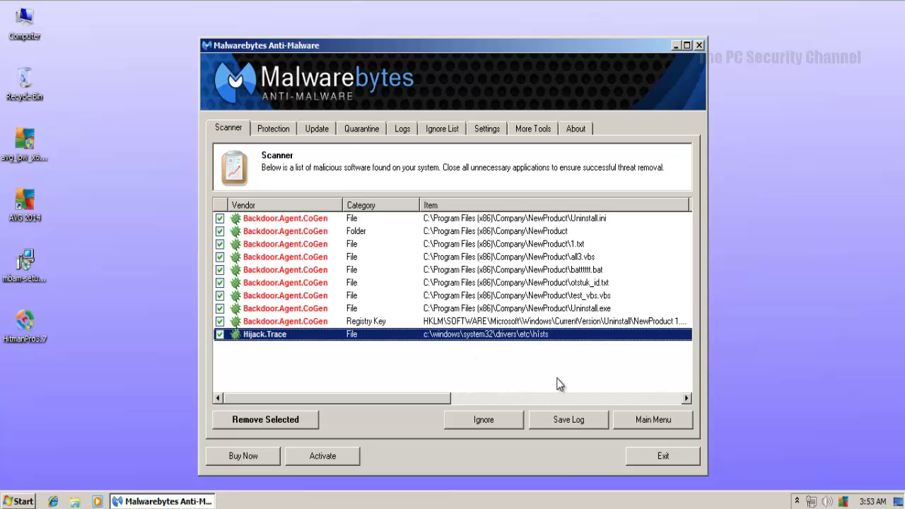
Remove all checked Malwarebytes detections, close the removal log and restart prompt, and exit Malwarebytes.
{"action": "right_click", "coordinate": [540, 335]}
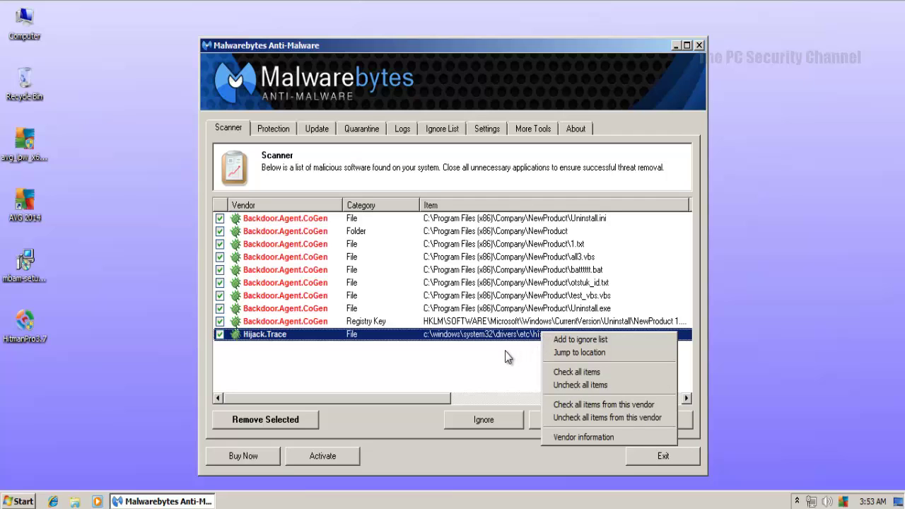
{"action": "left_click", "coordinate": [537, 351]}
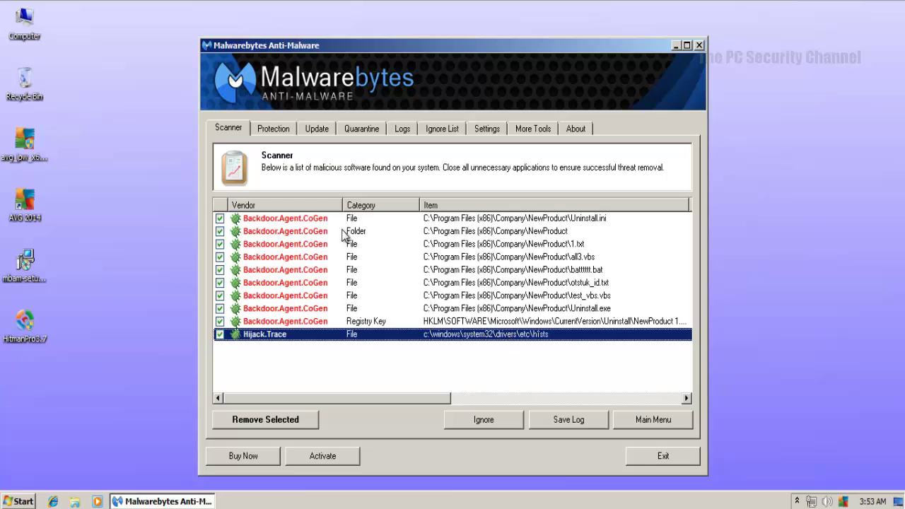
{"action": "left_click", "coordinate": [292, 419]}
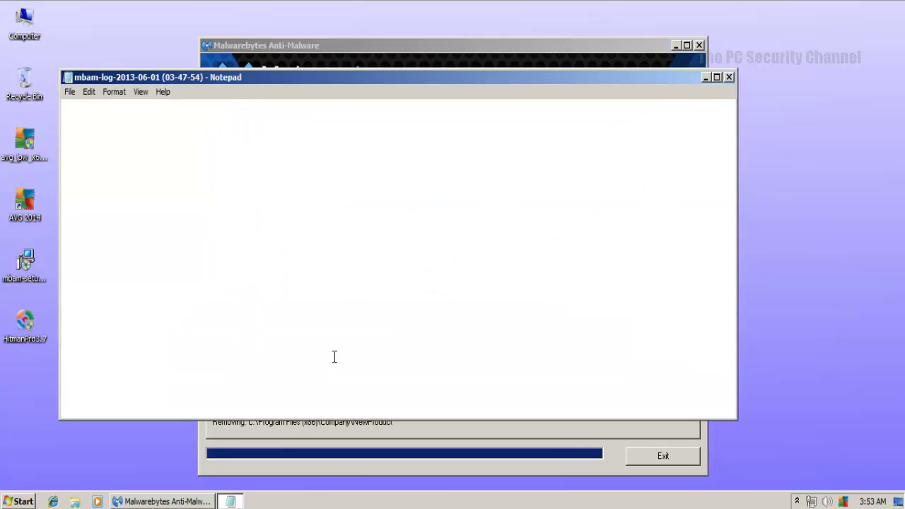
{"action": "left_click", "coordinate": [724, 77]}
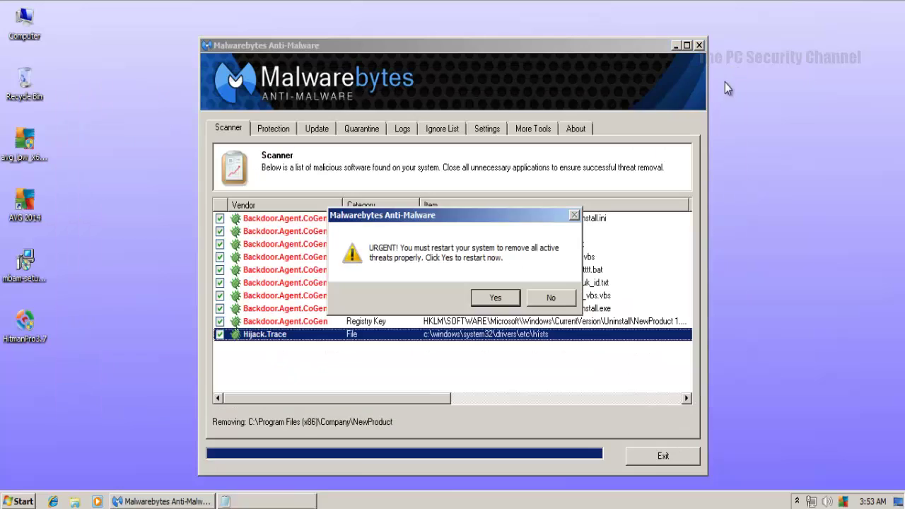
{"action": "left_click", "coordinate": [555, 295]}
{"action": "left_click", "coordinate": [640, 461]}
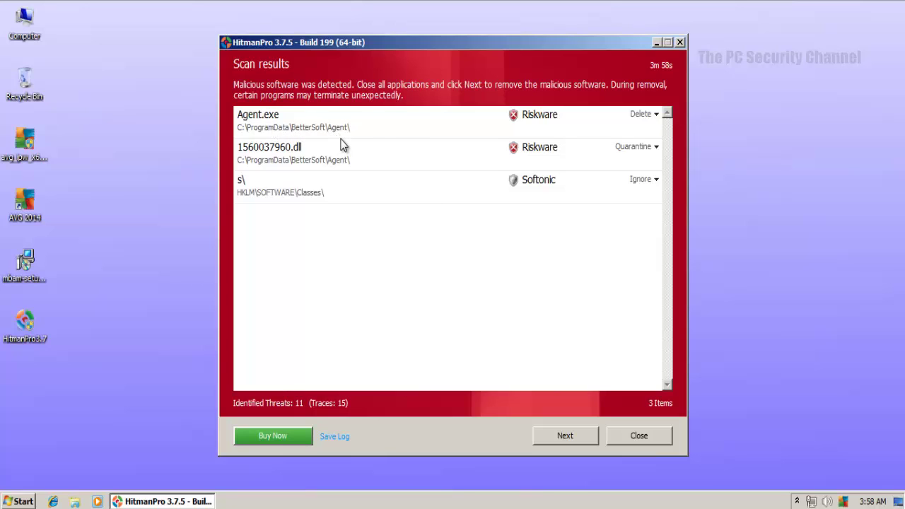
Check the HitmanPro detection names for Agent.exe and 1560037960.dll.
{"action": "left_click", "coordinate": [300, 132]}
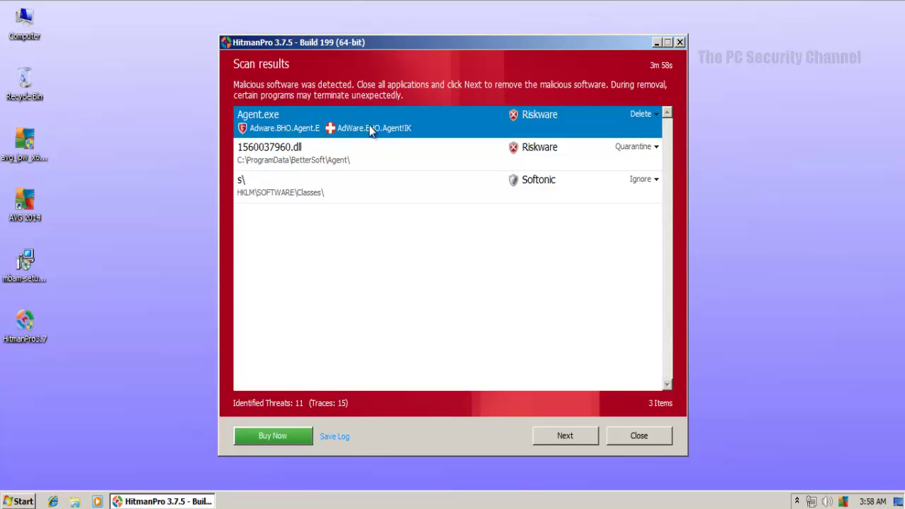
{"action": "left_click", "coordinate": [187, 151]}
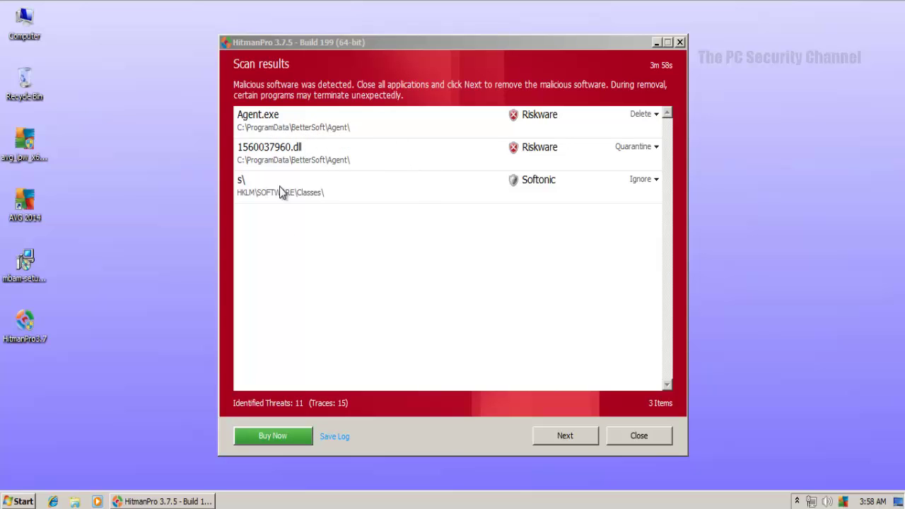
{"action": "left_click", "coordinate": [313, 165]}
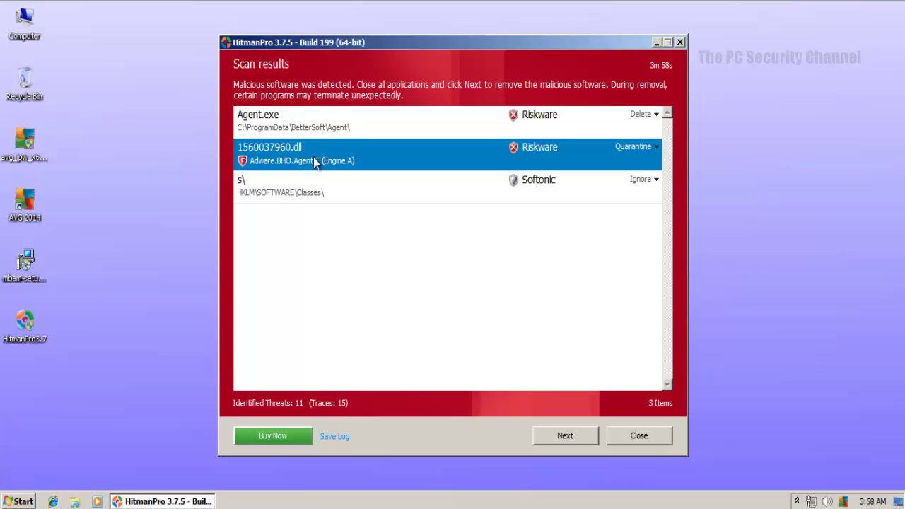
{"action": "left_click", "coordinate": [170, 178]}
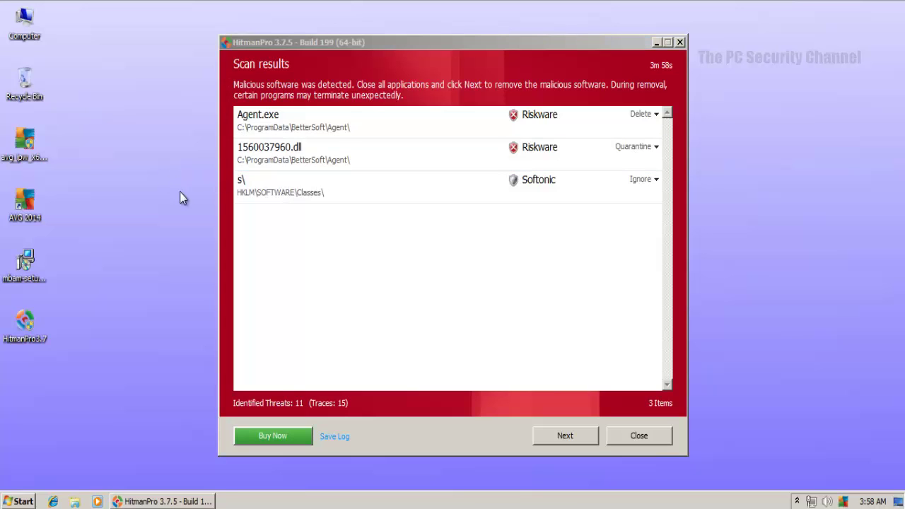
{"action": "left_click", "coordinate": [317, 163]}
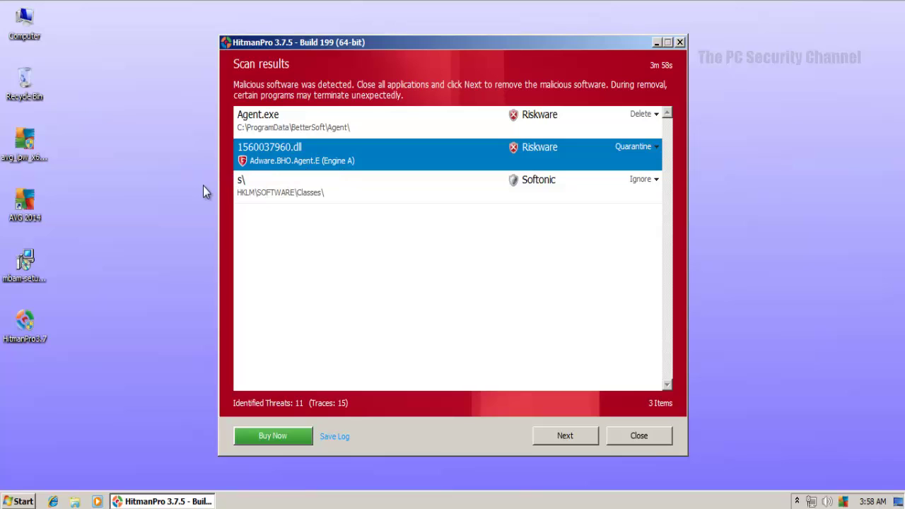
{"action": "left_click", "coordinate": [212, 182]}
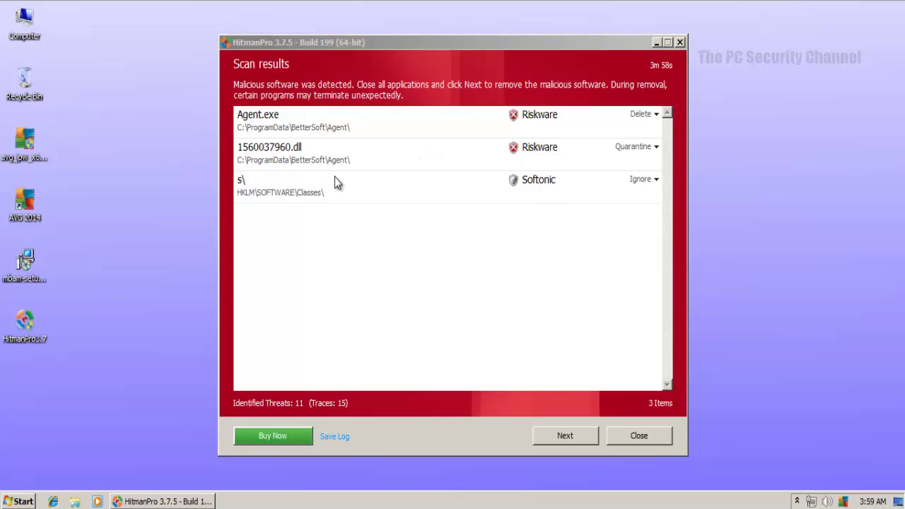
Set the Softonic registry entry's action to Delete and minimize HitmanPro to show AVG.
{"action": "left_click", "coordinate": [301, 192]}
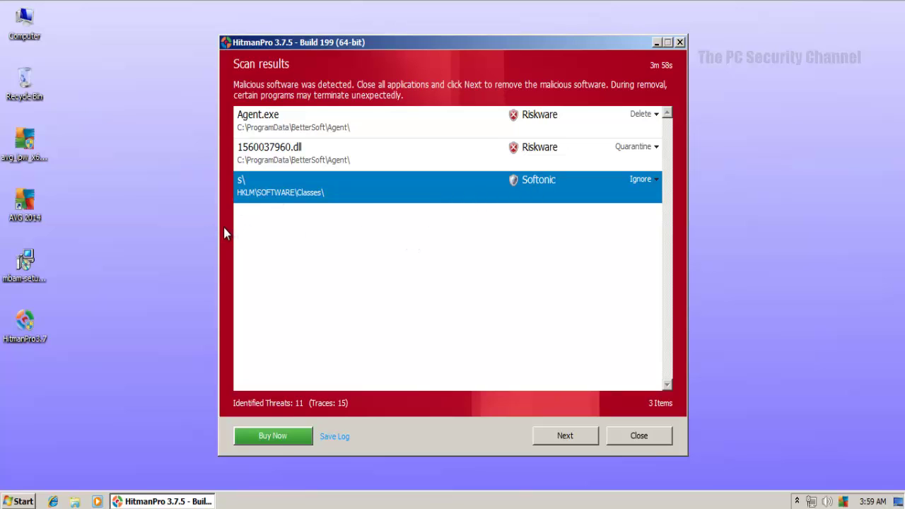
{"action": "left_click", "coordinate": [178, 191]}
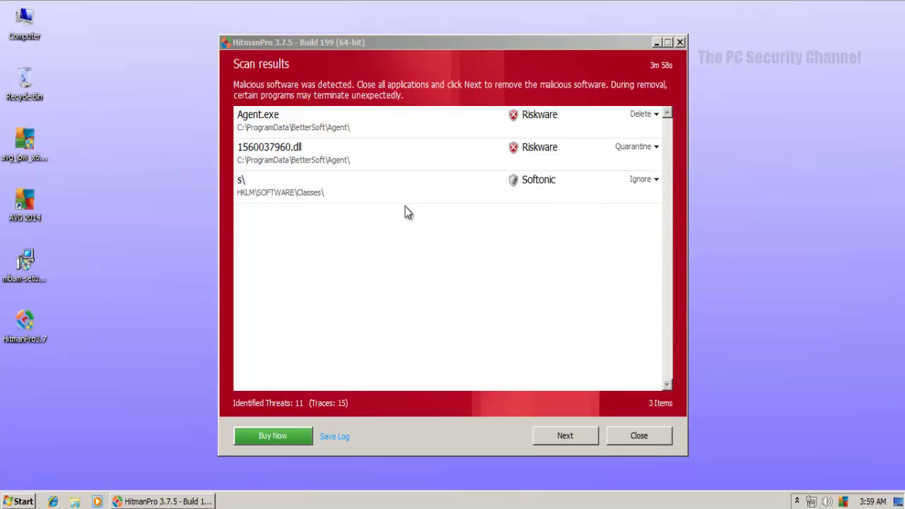
{"action": "left_click", "coordinate": [649, 179]}
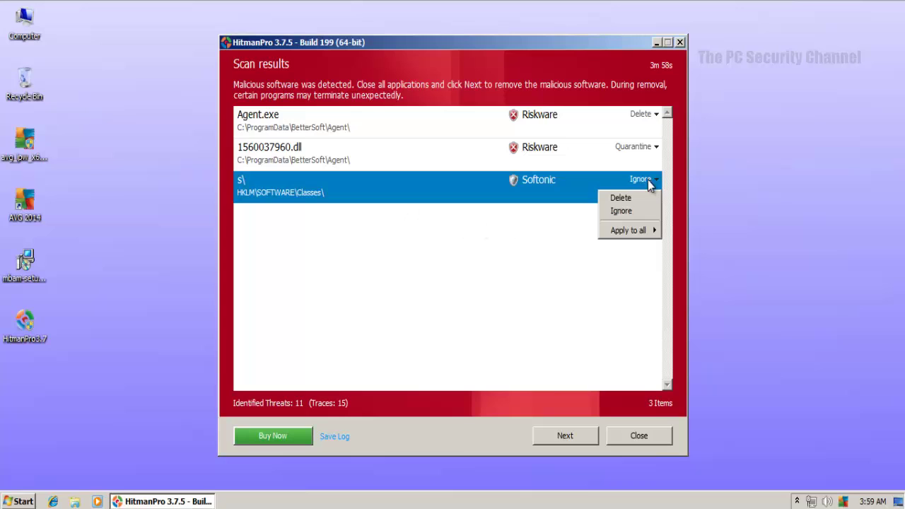
{"action": "left_click", "coordinate": [635, 197]}
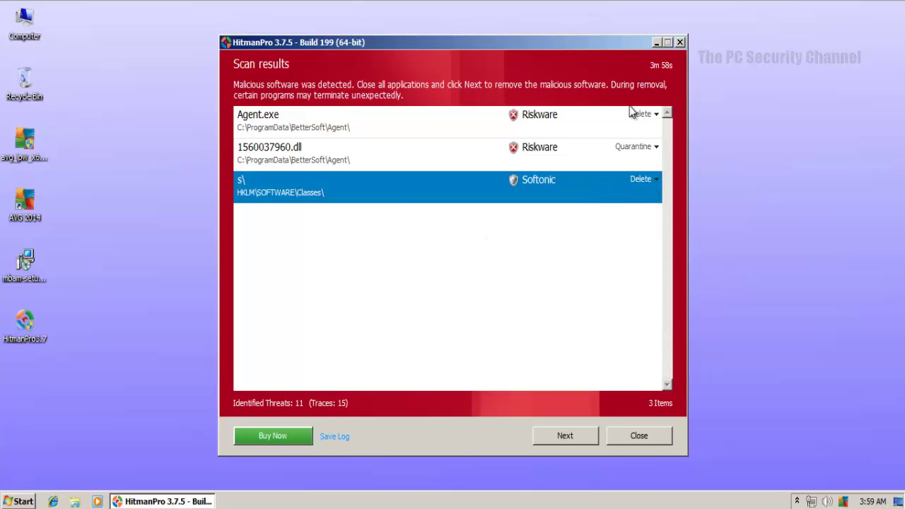
{"action": "left_click", "coordinate": [656, 42]}
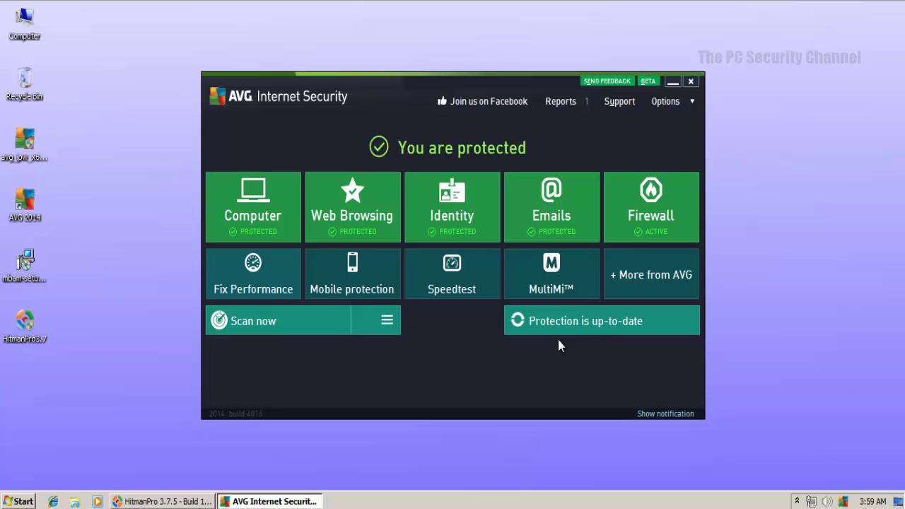
{"action": "left_click", "coordinate": [467, 218]}
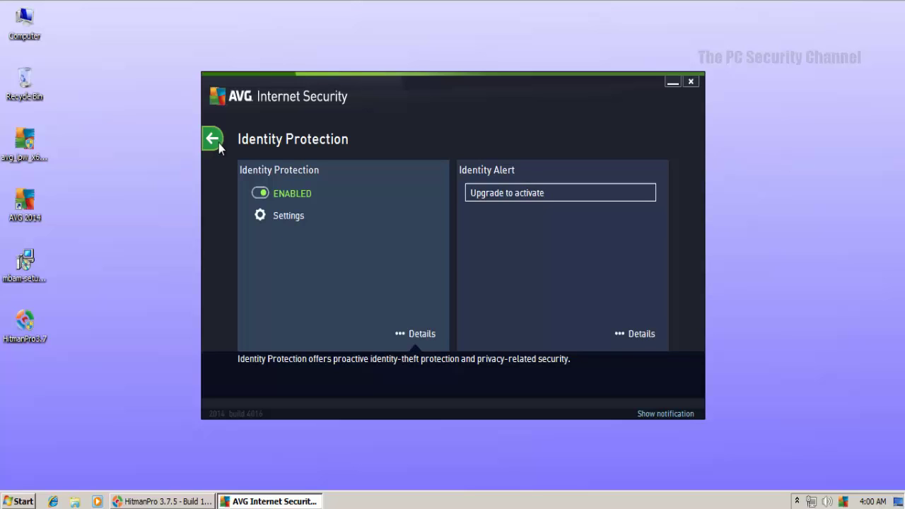
{"action": "left_click", "coordinate": [214, 139]}
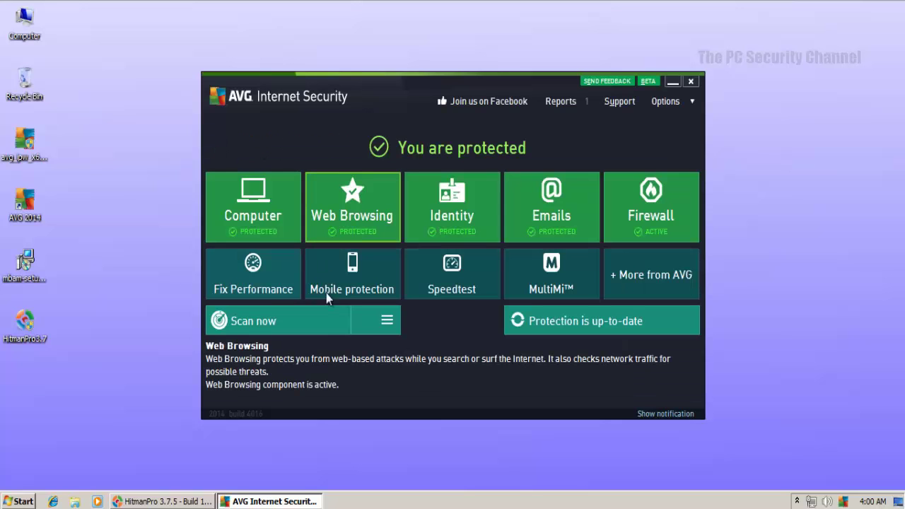